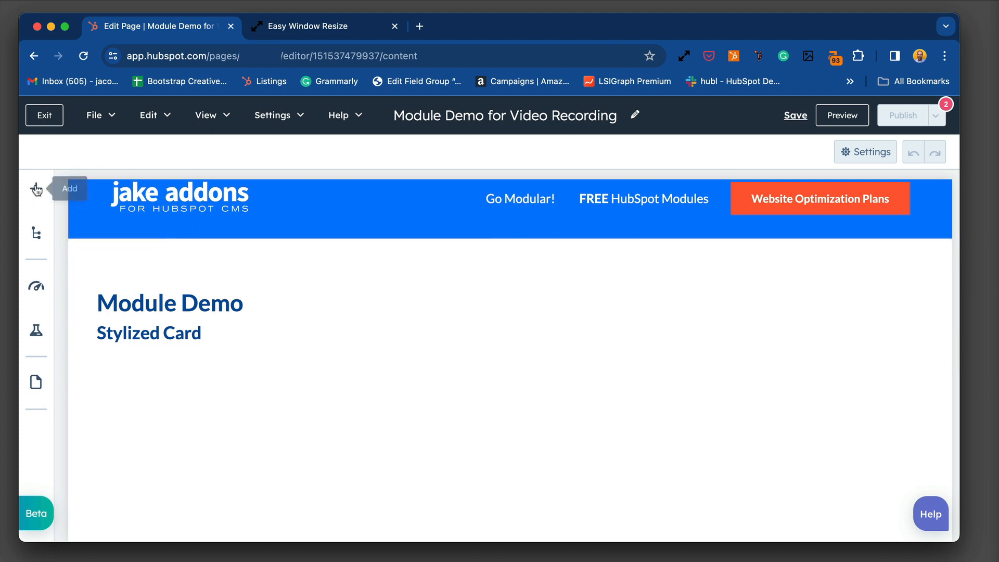
# Search the modules for "styli" and add the Jake Stylized Card module directly below the page's Stylized Card heading.
pyautogui.click(36, 190)
pyautogui.write('ja')
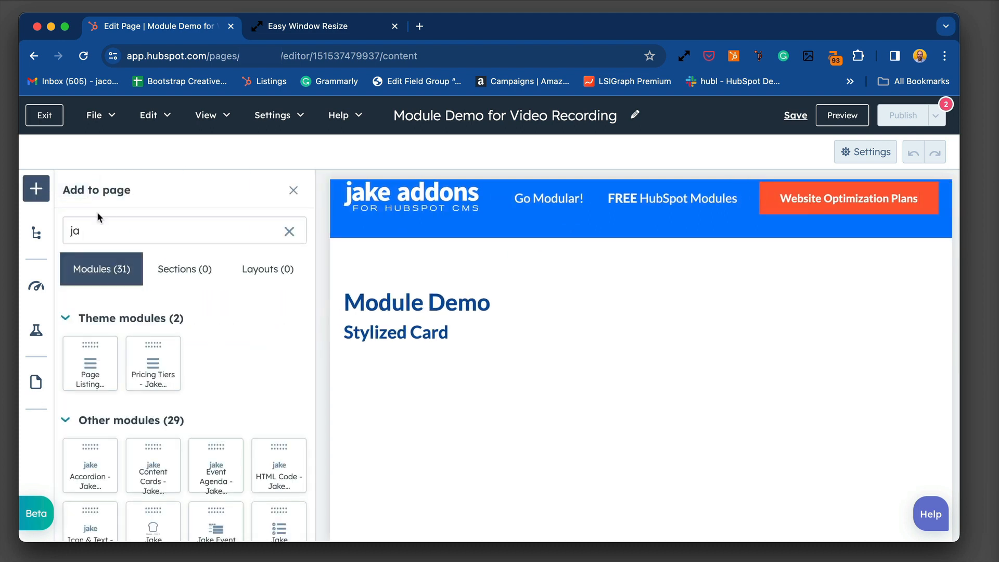
pyautogui.press('BackSpace')
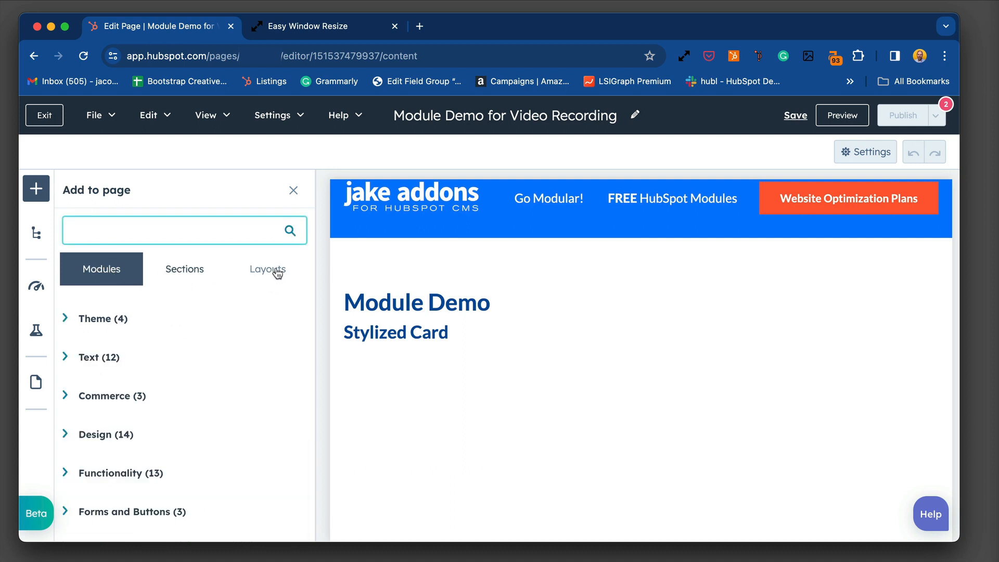
pyautogui.click(123, 232)
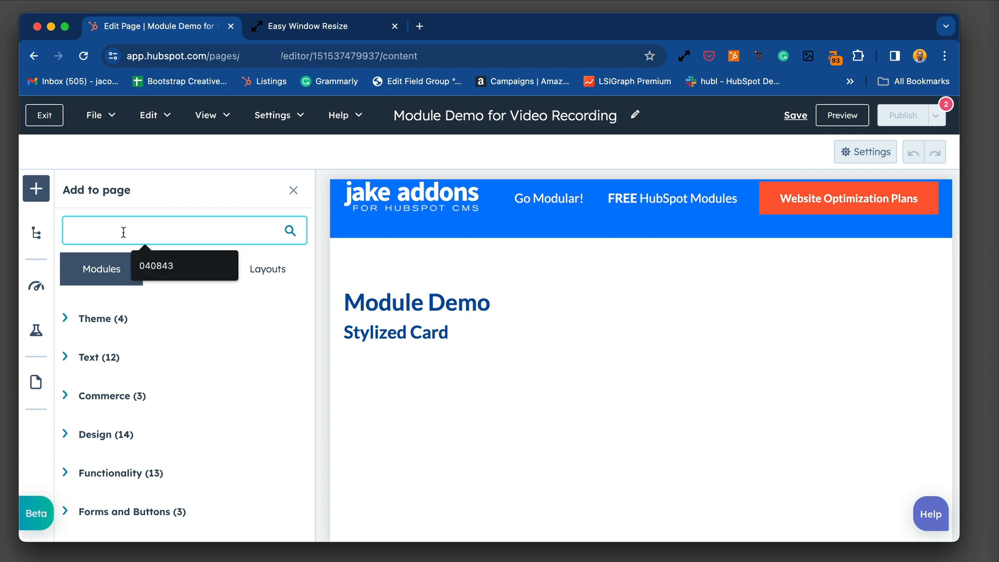
pyautogui.write('styl')
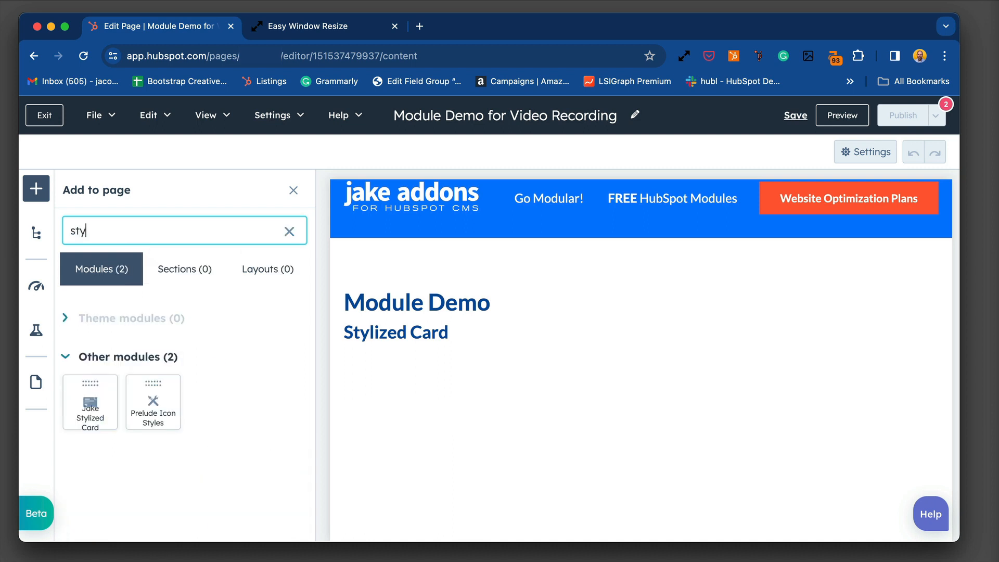
pyautogui.write('i')
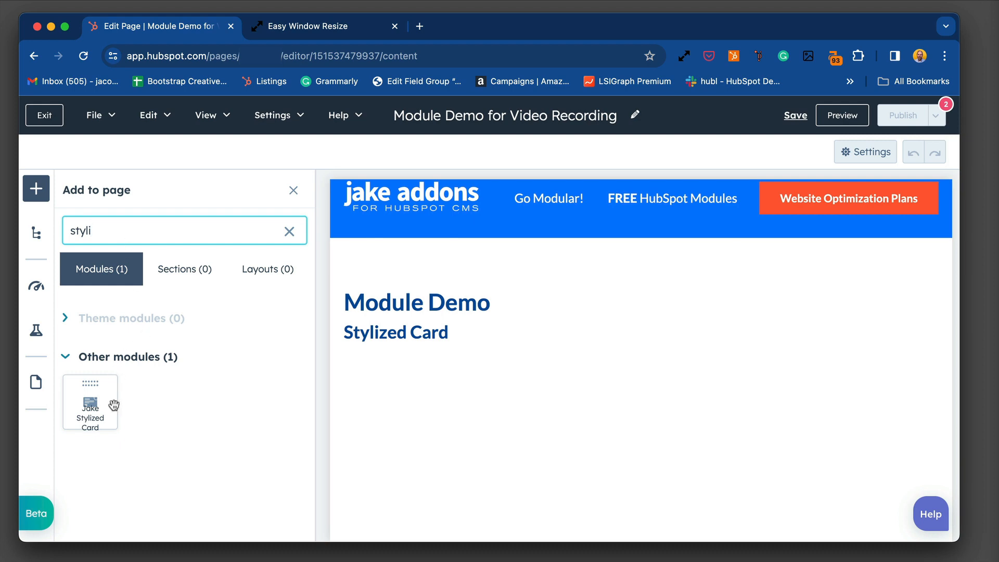
pyautogui.moveTo(97, 404); pyautogui.dragTo(416, 349)
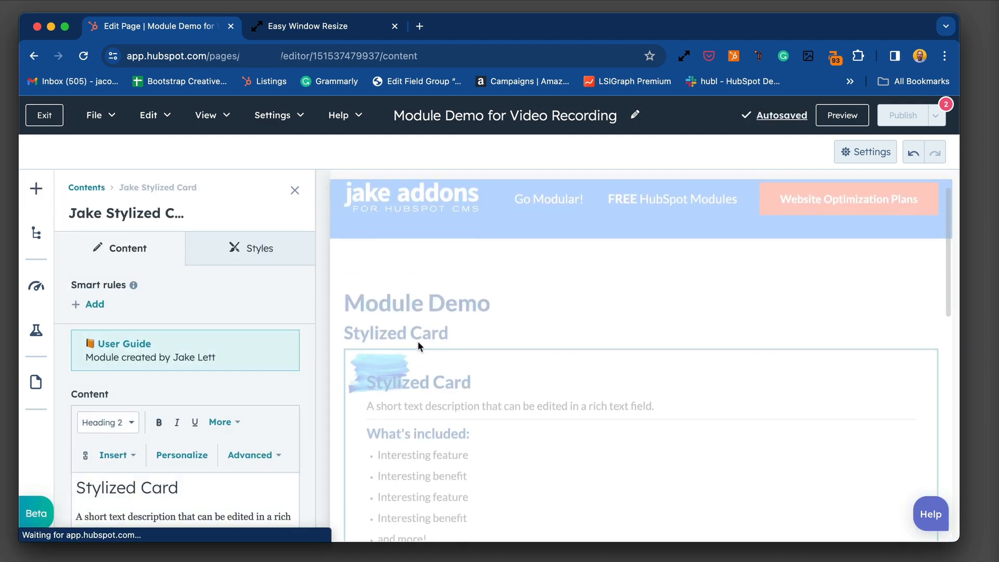
pyautogui.click(295, 191)
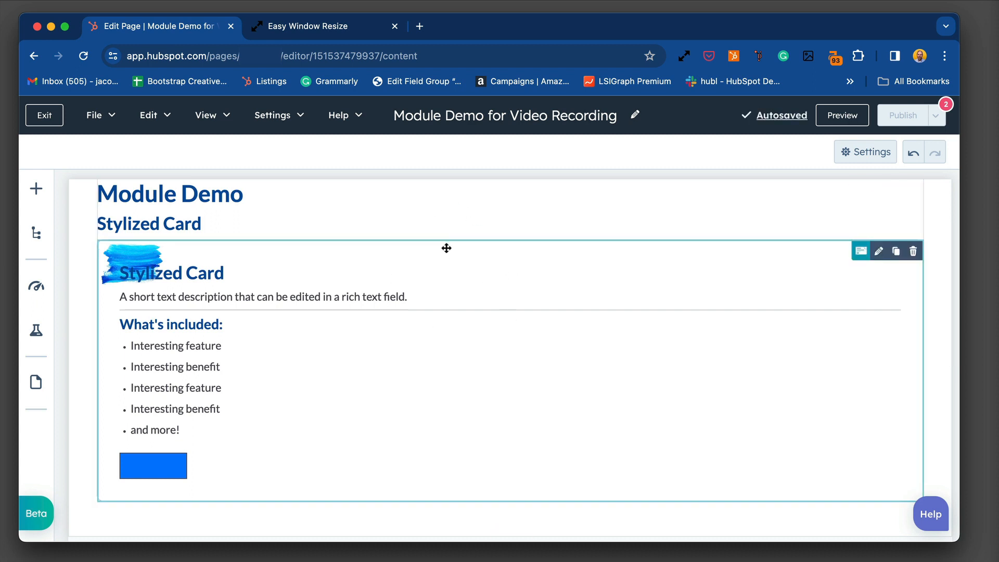
# Open the stylized card module for editing and review its rich text content.
pyautogui.click(519, 289)
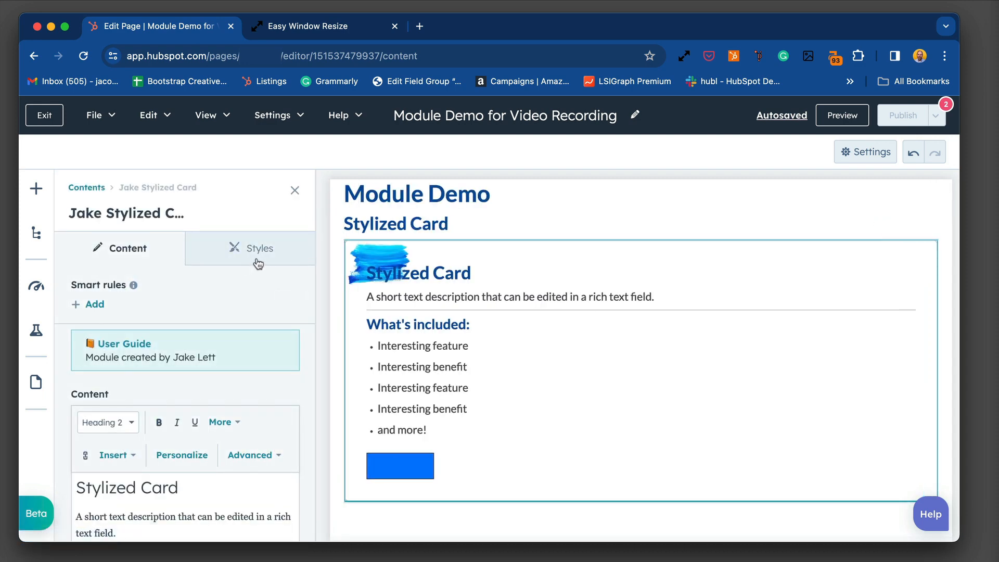
pyautogui.scroll(-1, 270, 276)
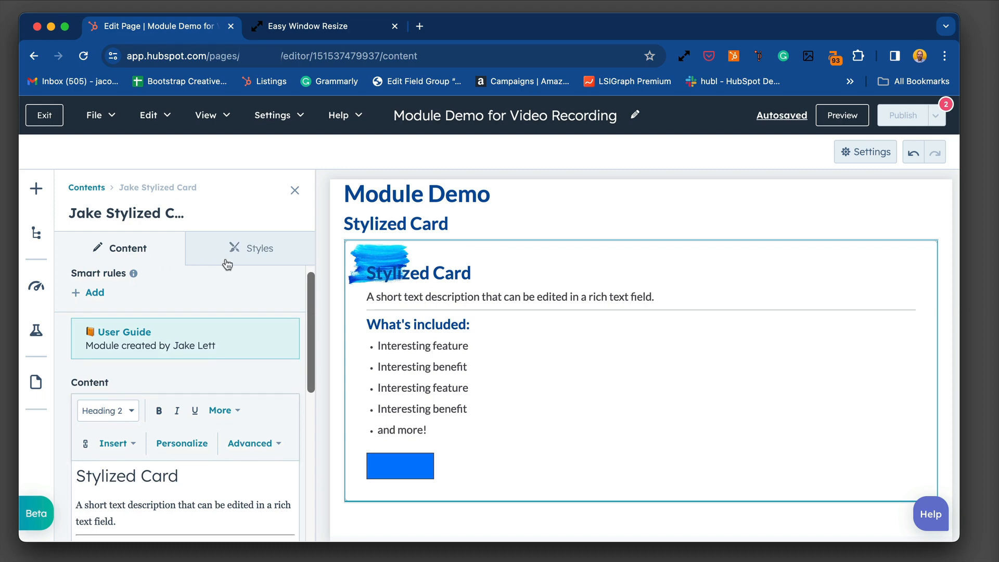
pyautogui.scroll(-5, 245, 285)
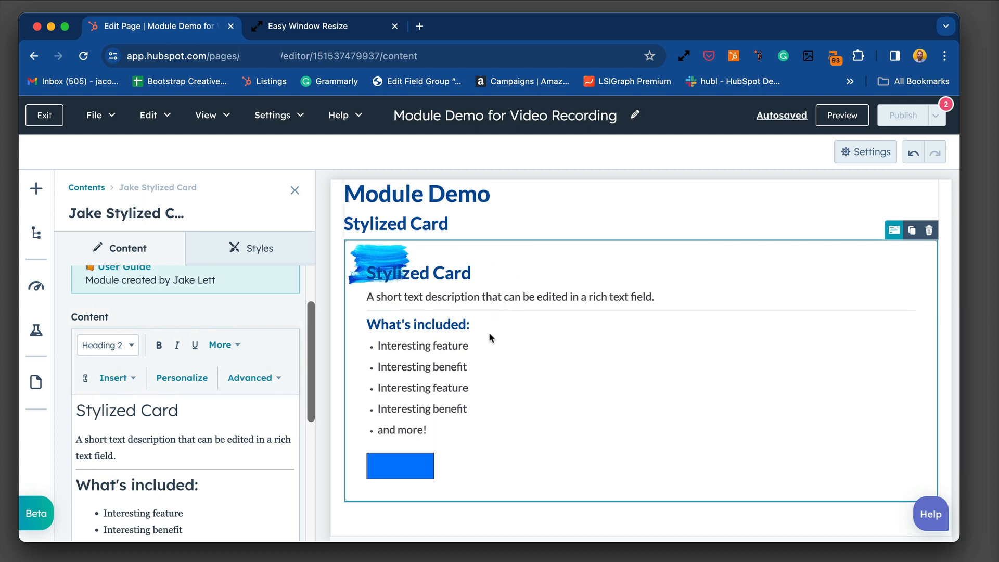
pyautogui.scroll(-3, 262, 317)
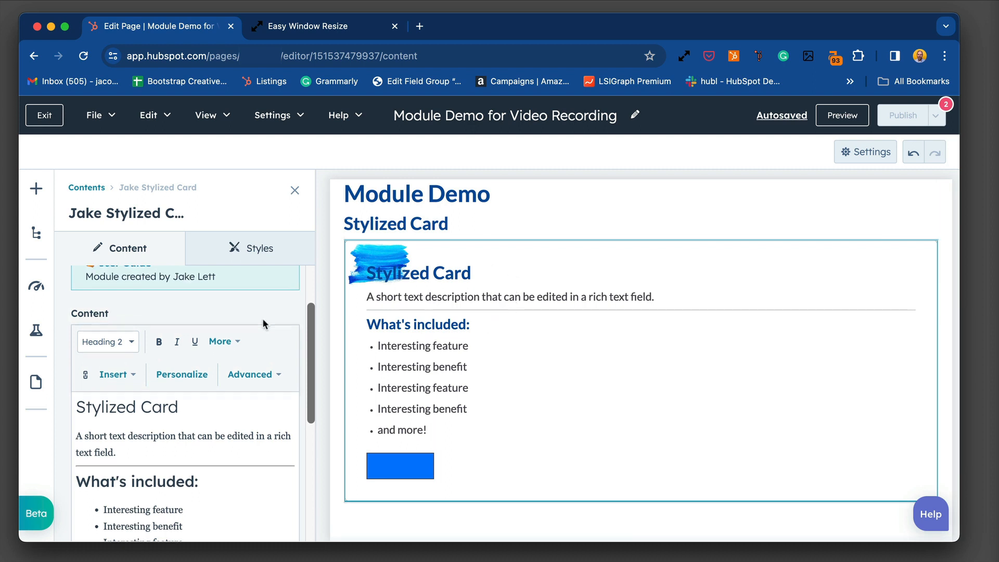
pyautogui.scroll(-2, 234, 404)
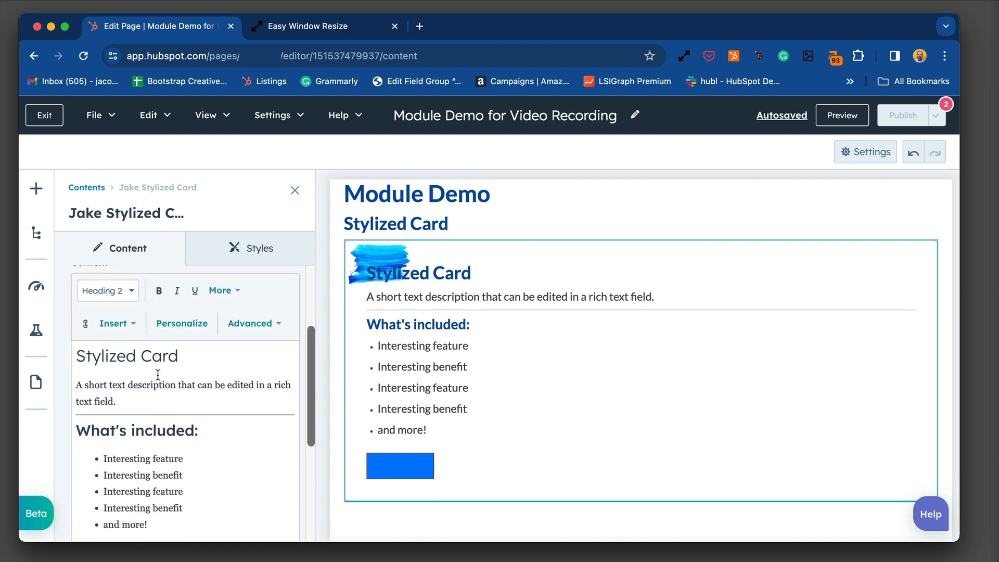
pyautogui.scroll(-10, 161, 376)
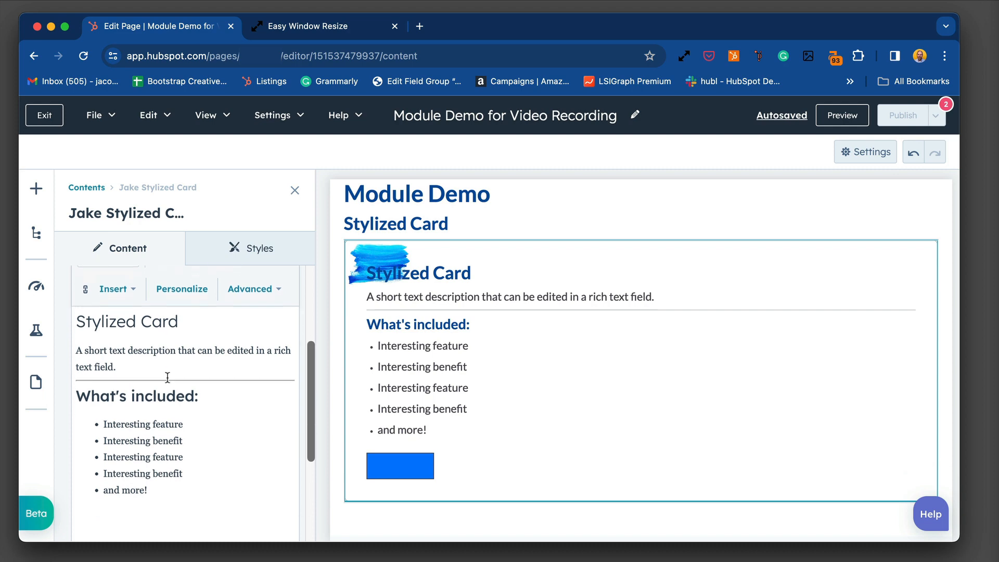
pyautogui.scroll(-4, 166, 376)
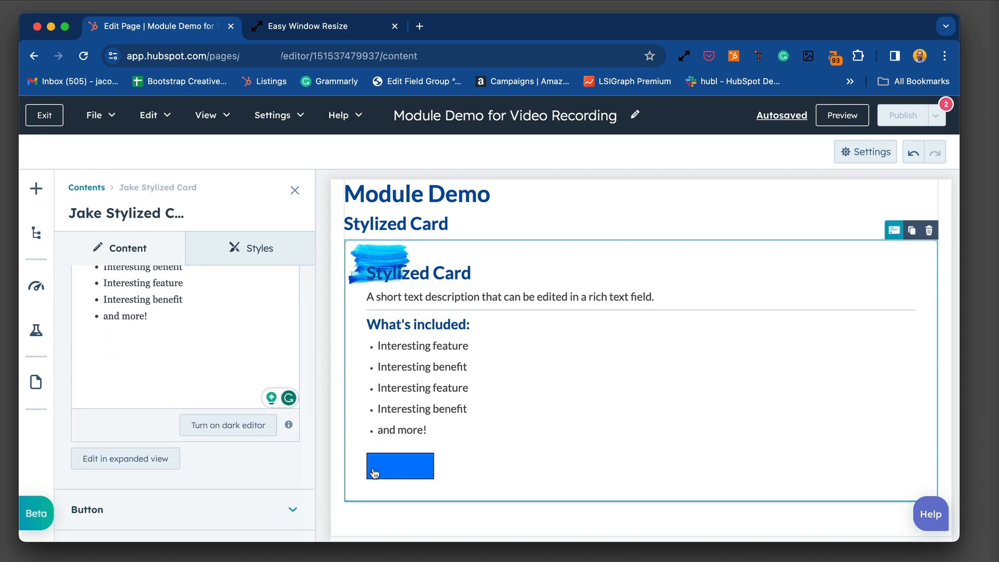
# Expand the card's button settings and examine the clickable-card, link and link type options.
pyautogui.click(197, 504)
pyautogui.scroll(-10, 218, 484)
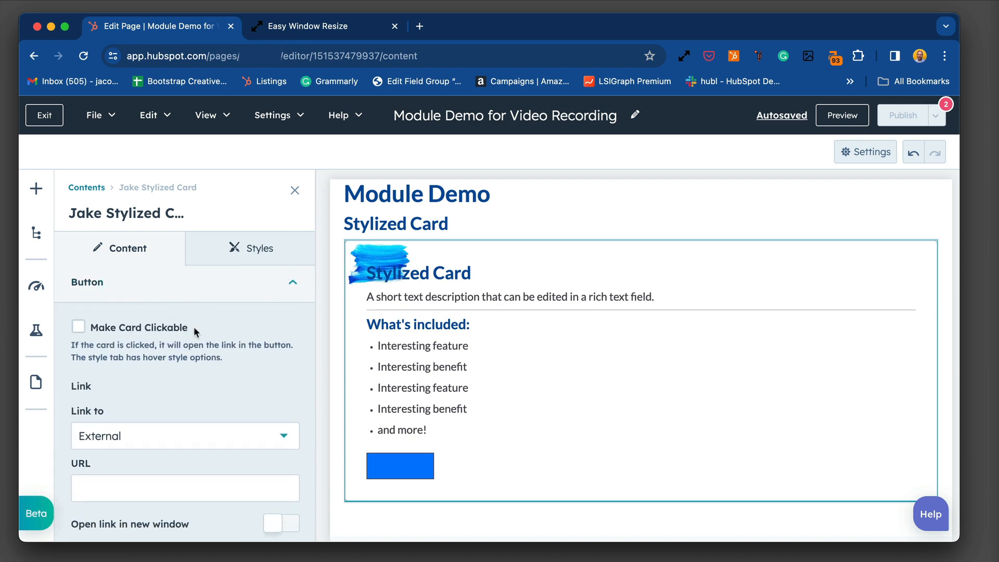
pyautogui.scroll(-5, 193, 327)
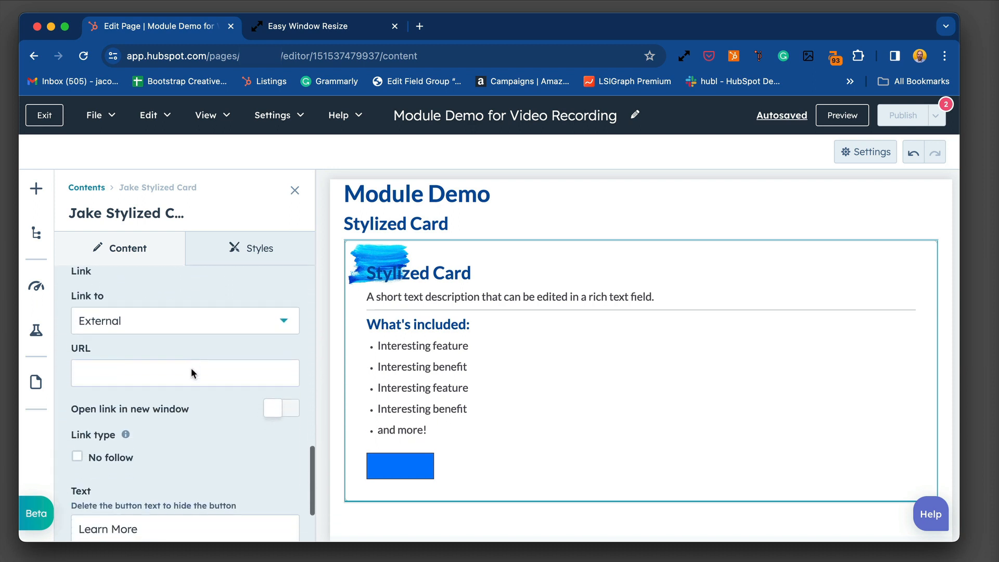
pyautogui.scroll(-1, 191, 367)
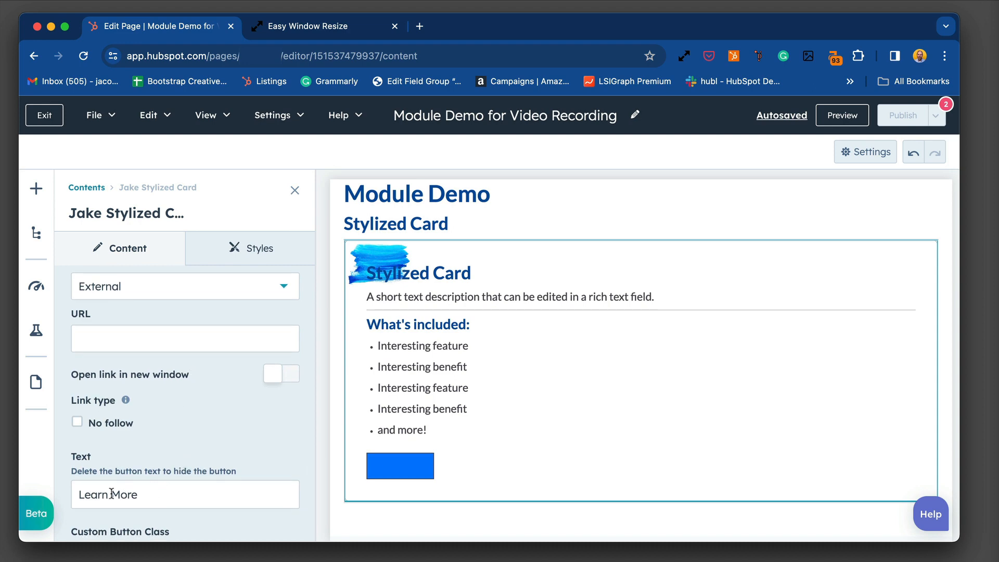
pyautogui.scroll(2, 171, 364)
pyautogui.click(151, 327)
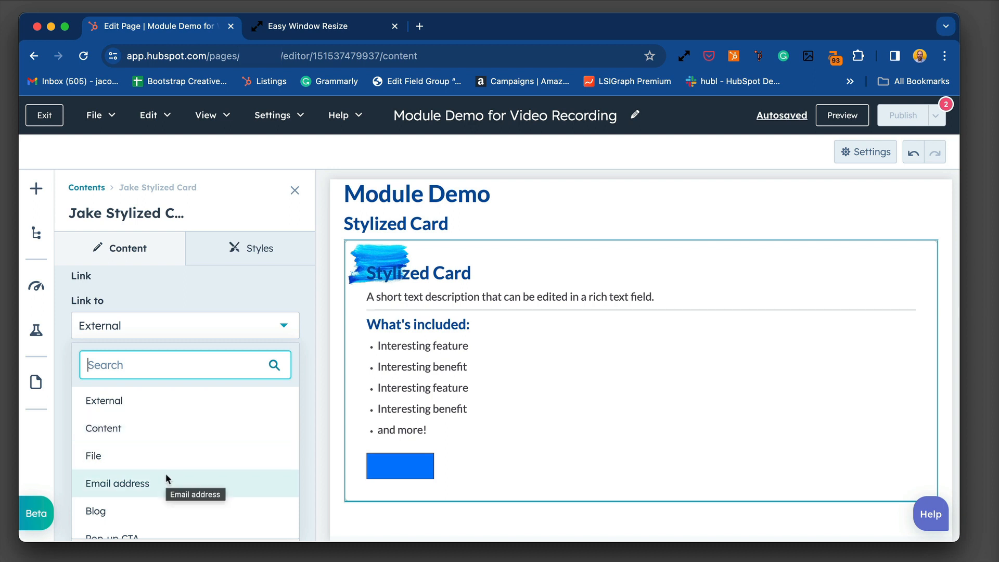
pyautogui.click(301, 359)
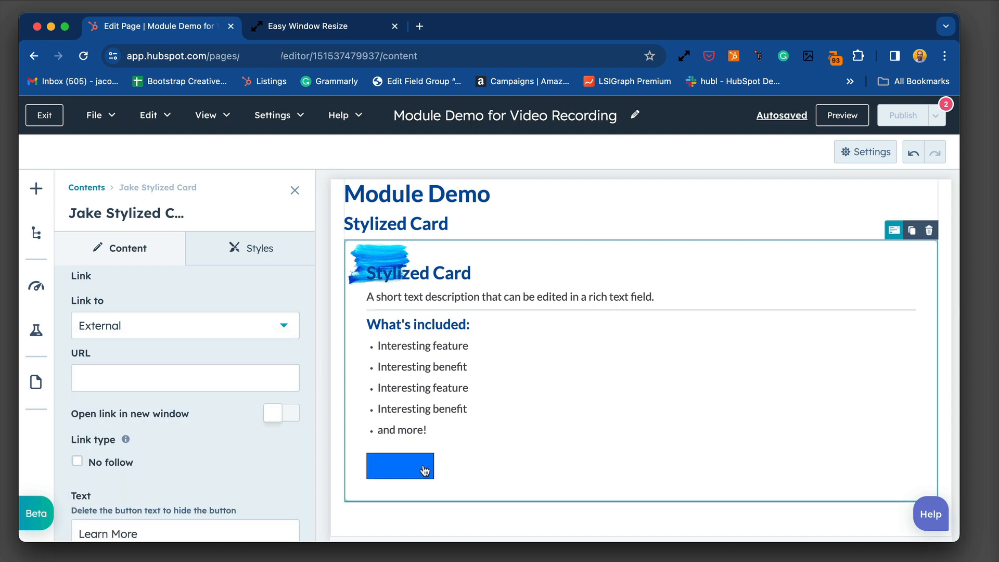
# Clear the button text to hide the card's button, leaving the custom button class empty.
pyautogui.scroll(-2, 227, 447)
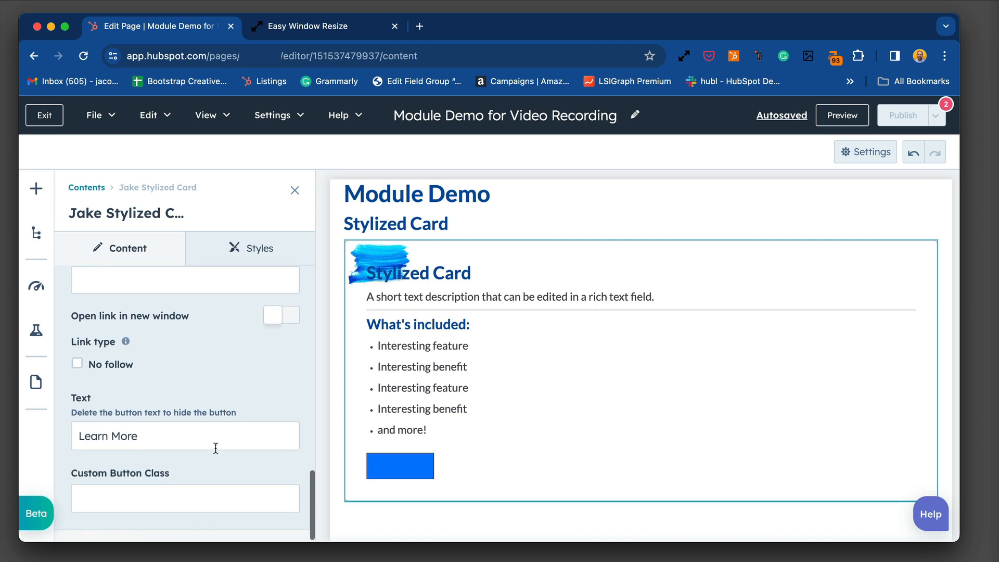
pyautogui.tripleClick(175, 431)
pyautogui.press('BackSpace')
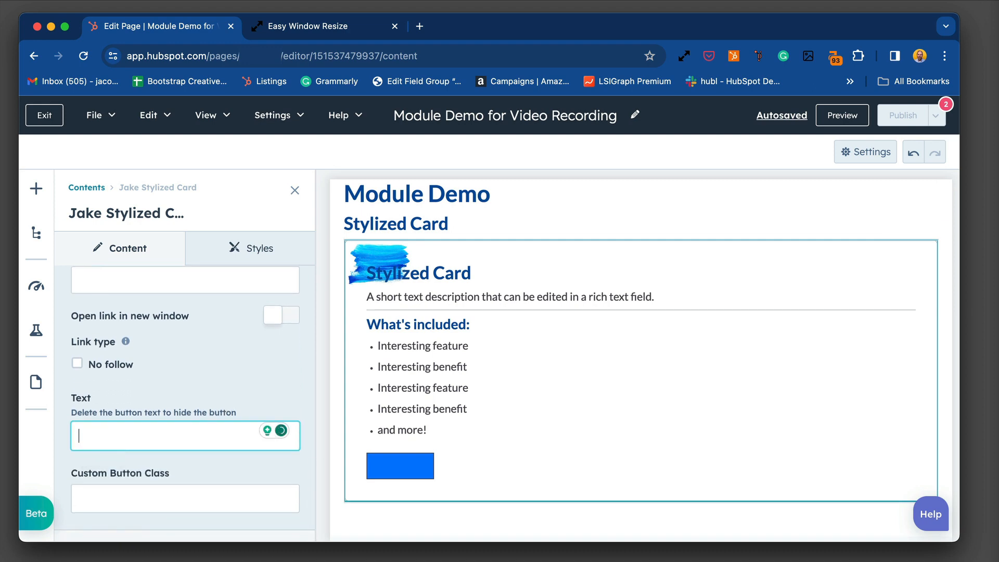
pyautogui.click(146, 514)
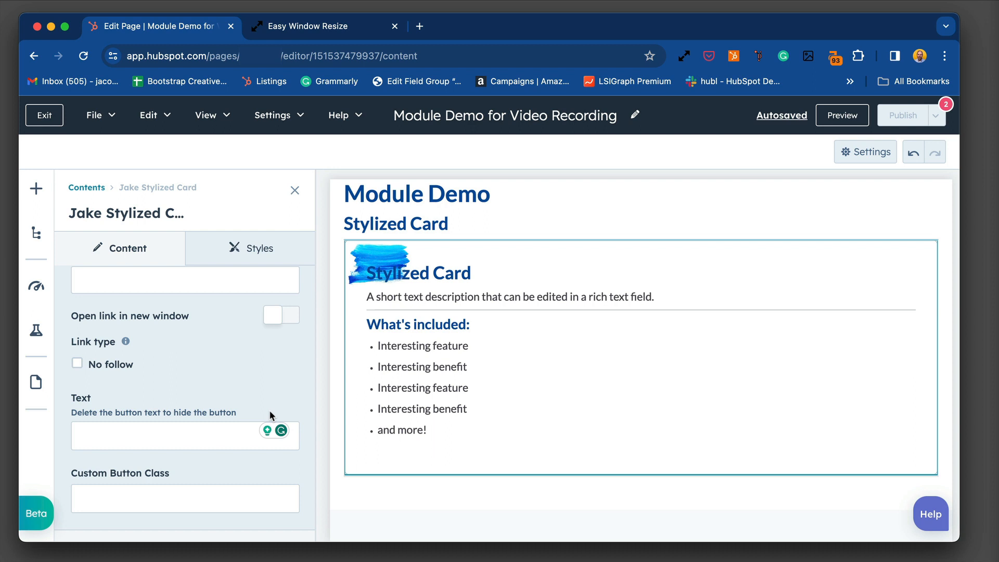
pyautogui.click(170, 493)
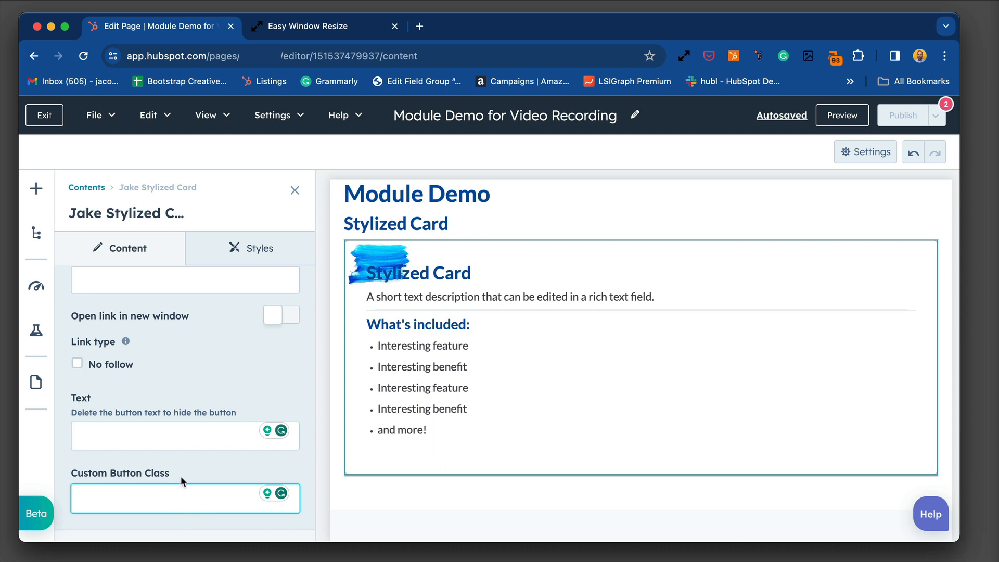
# Apply a Small text drop shadow in the card's styles, and reset the drop shadow to its default.
pyautogui.scroll(10, 192, 467)
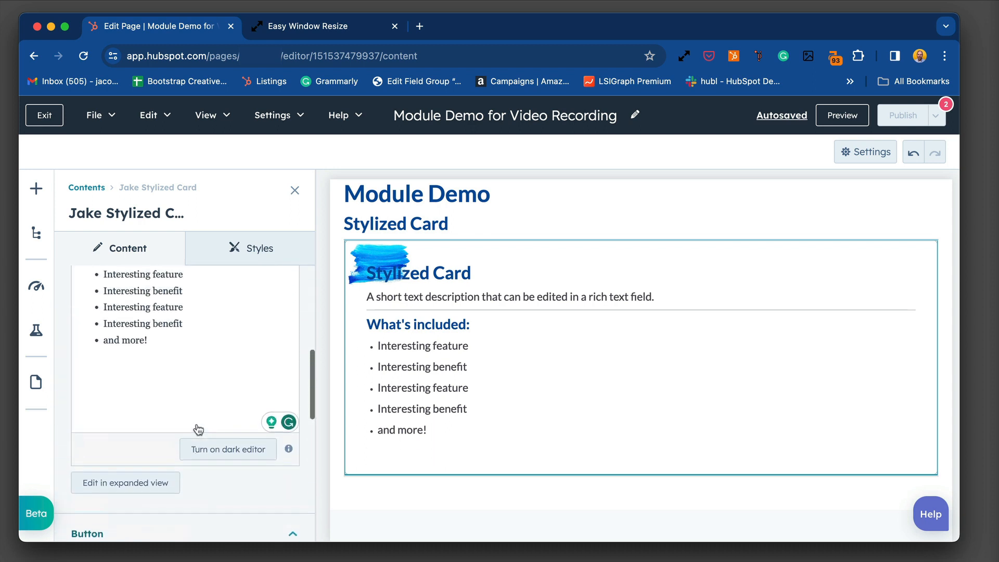
pyautogui.scroll(1, 190, 395)
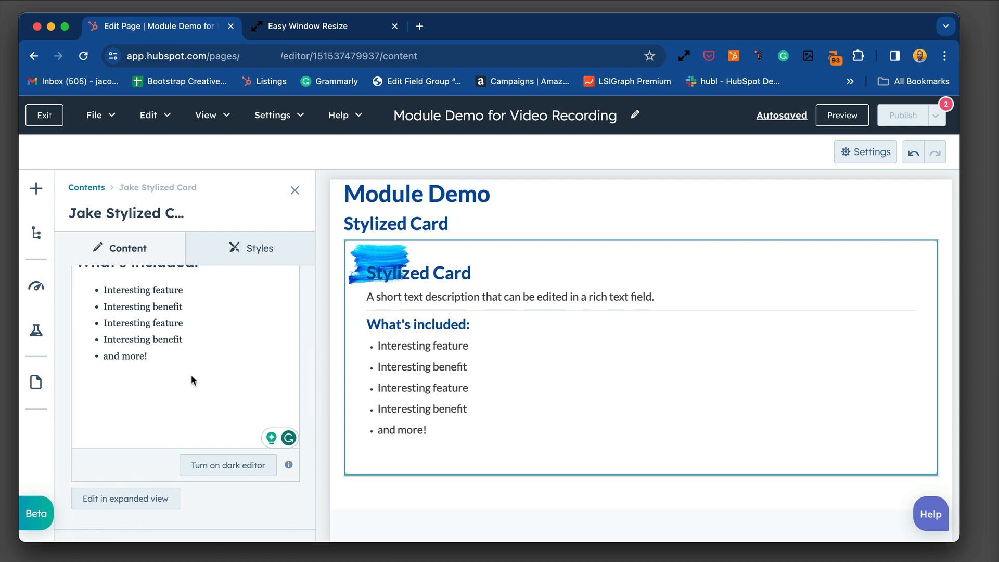
pyautogui.scroll(5, 191, 364)
pyautogui.click(256, 253)
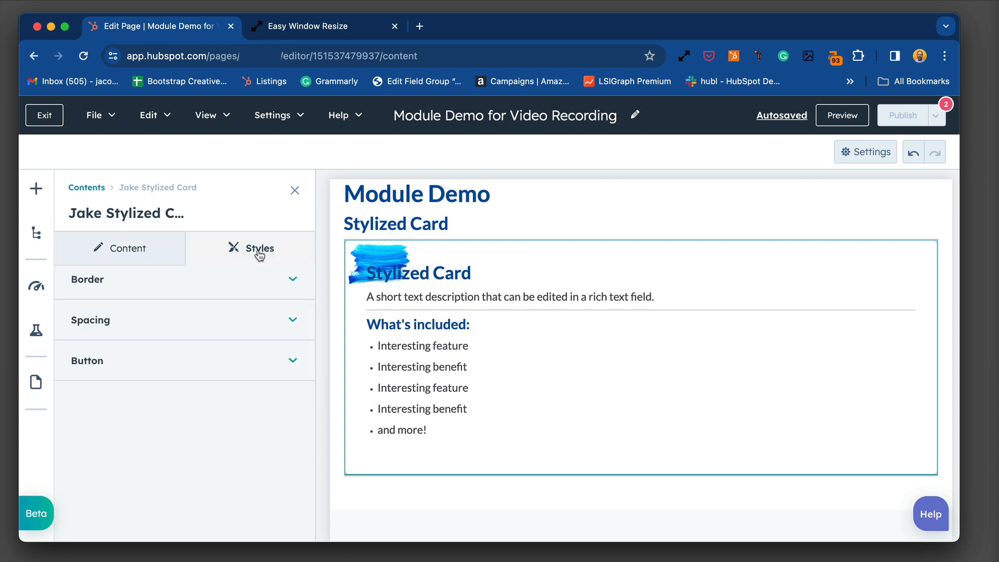
pyautogui.click(276, 350)
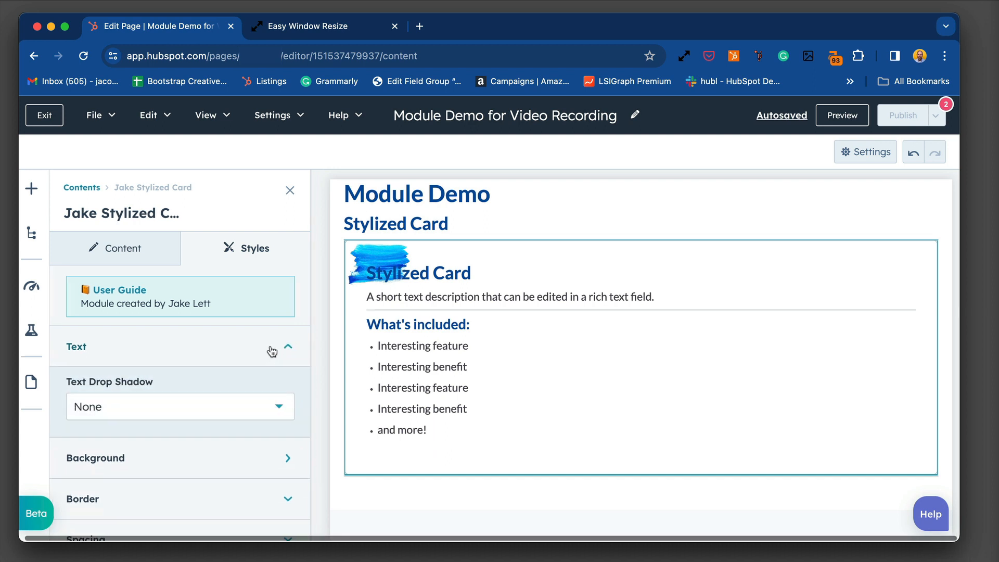
pyautogui.click(246, 410)
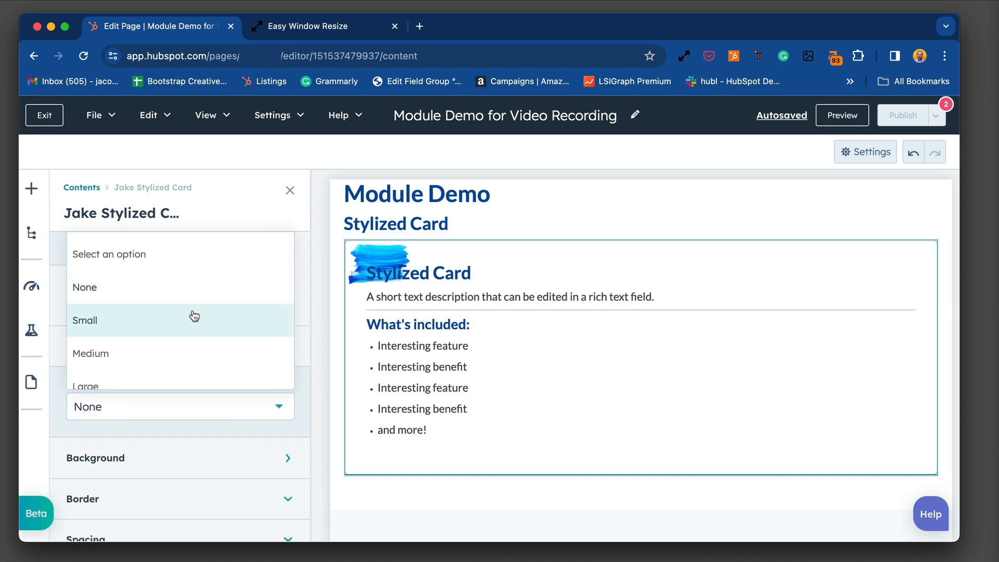
pyautogui.click(193, 312)
pyautogui.click(144, 515)
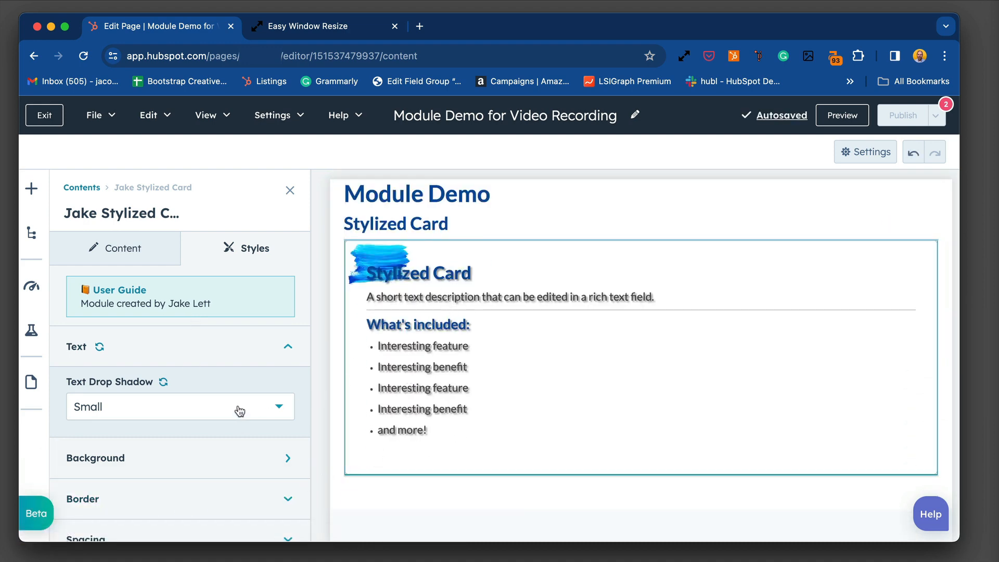
pyautogui.click(163, 382)
# Remove the card's background image, set its background color to red FF0201 and apply the changes.
pyautogui.scroll(-2, 196, 392)
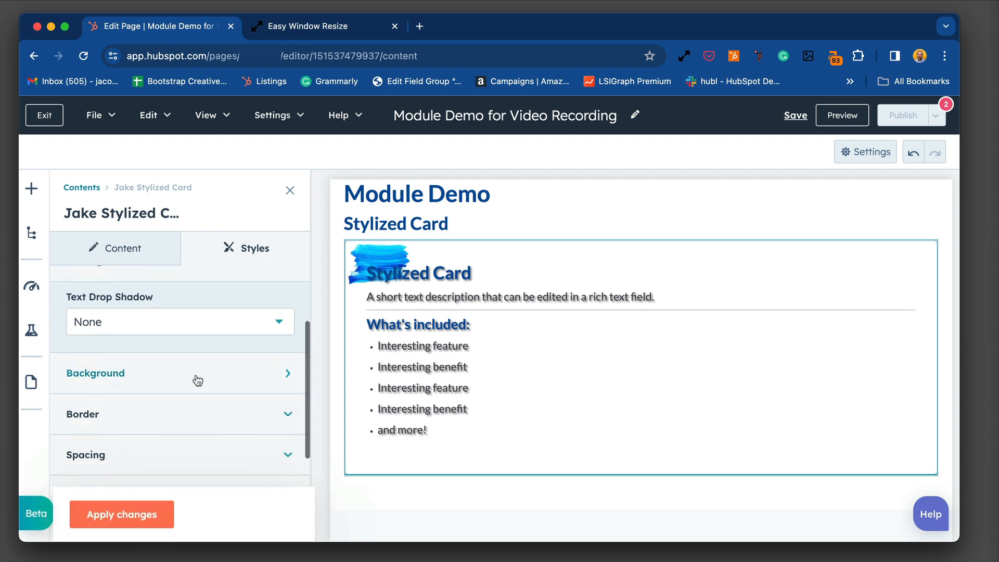
pyautogui.click(196, 376)
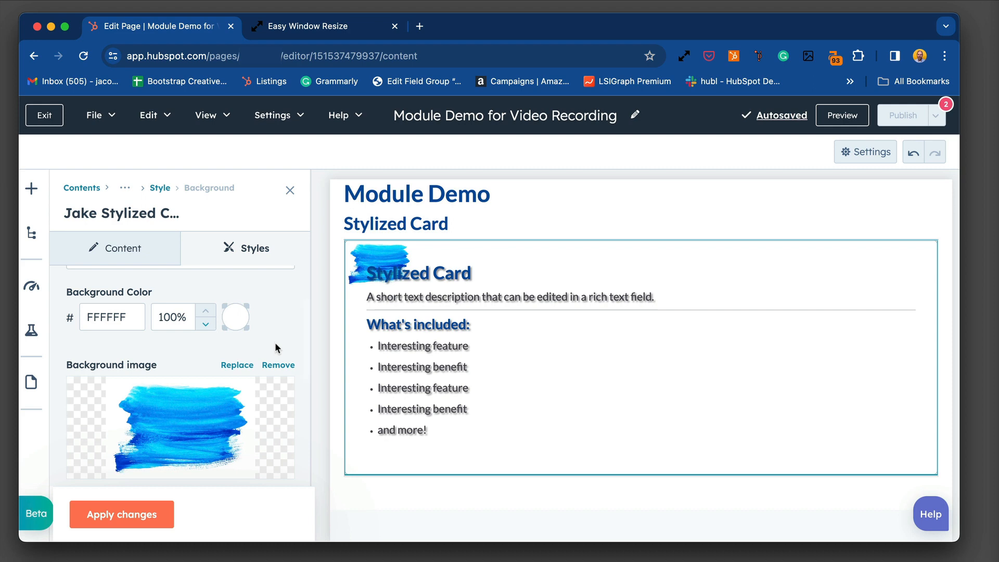
pyautogui.scroll(-1, 275, 344)
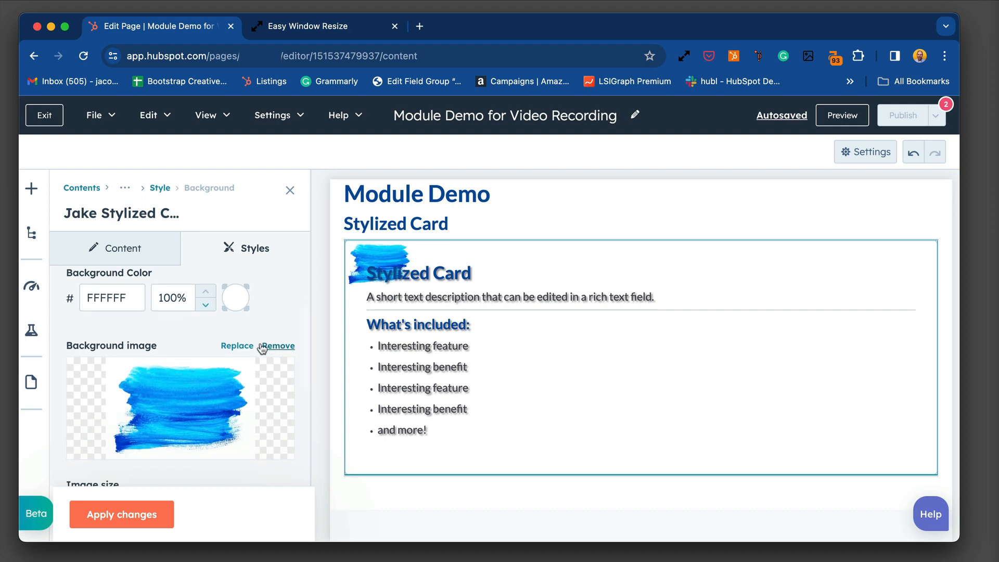
pyautogui.scroll(2, 221, 337)
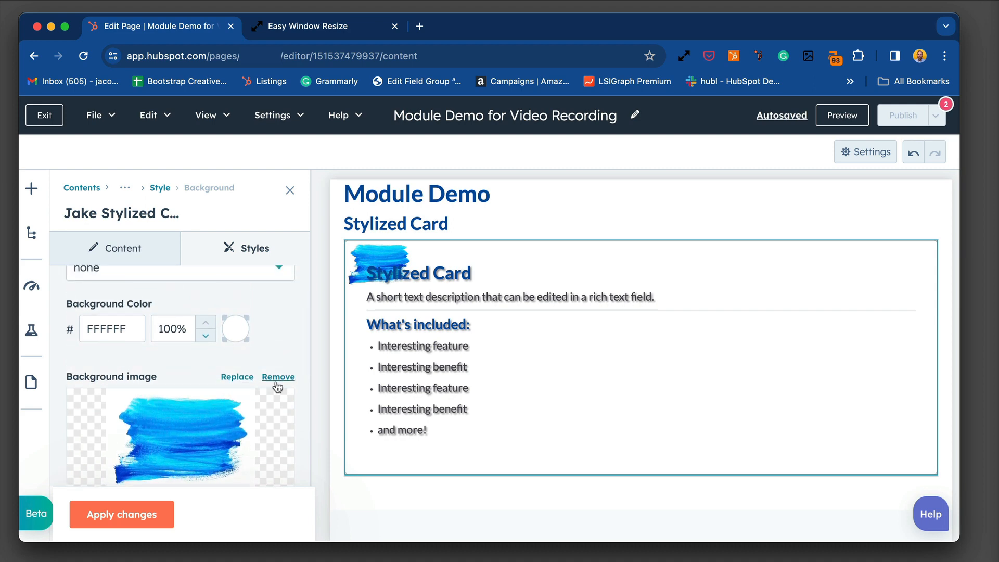
pyautogui.click(278, 376)
pyautogui.click(246, 330)
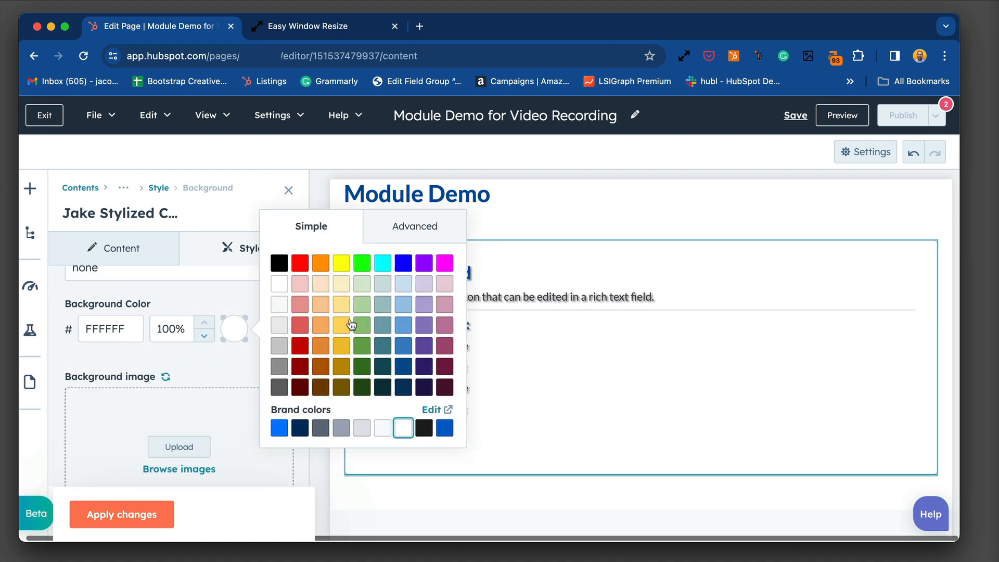
pyautogui.click(299, 263)
pyautogui.click(128, 514)
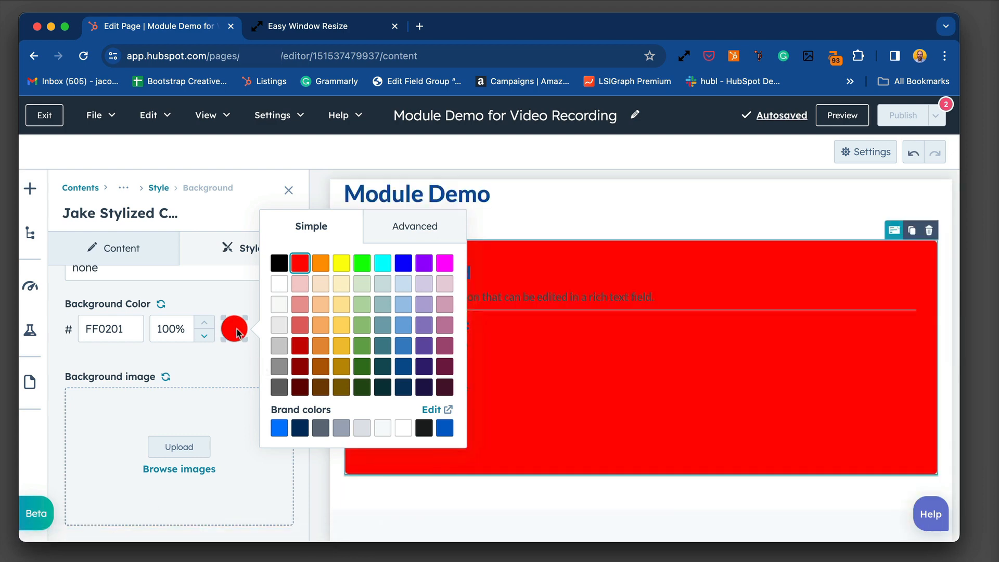
# Lower the card background color's opacity to 10% and apply the change.
pyautogui.moveTo(173, 326); pyautogui.dragTo(158, 331)
pyautogui.click(183, 329)
pyautogui.write('1')
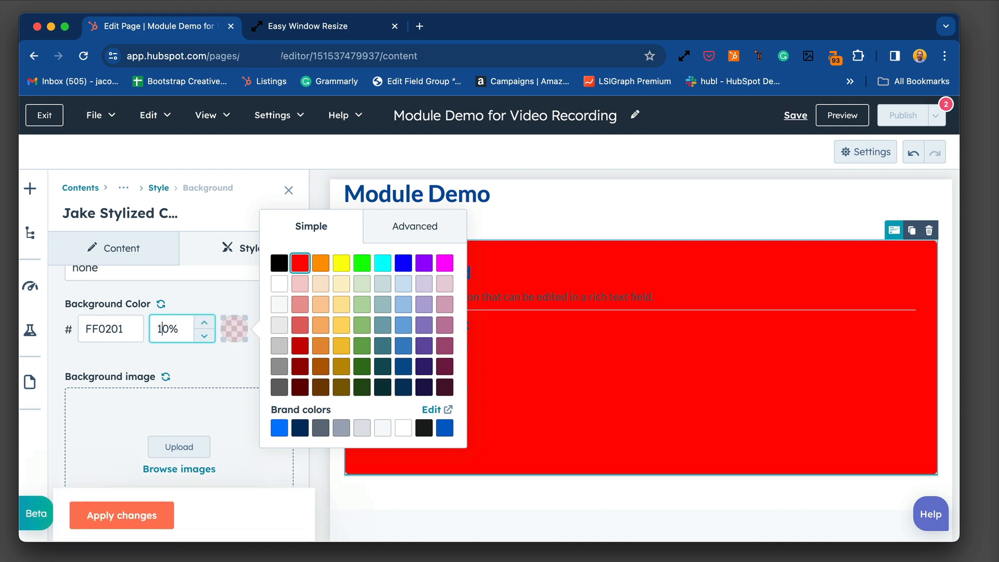
pyautogui.click(134, 519)
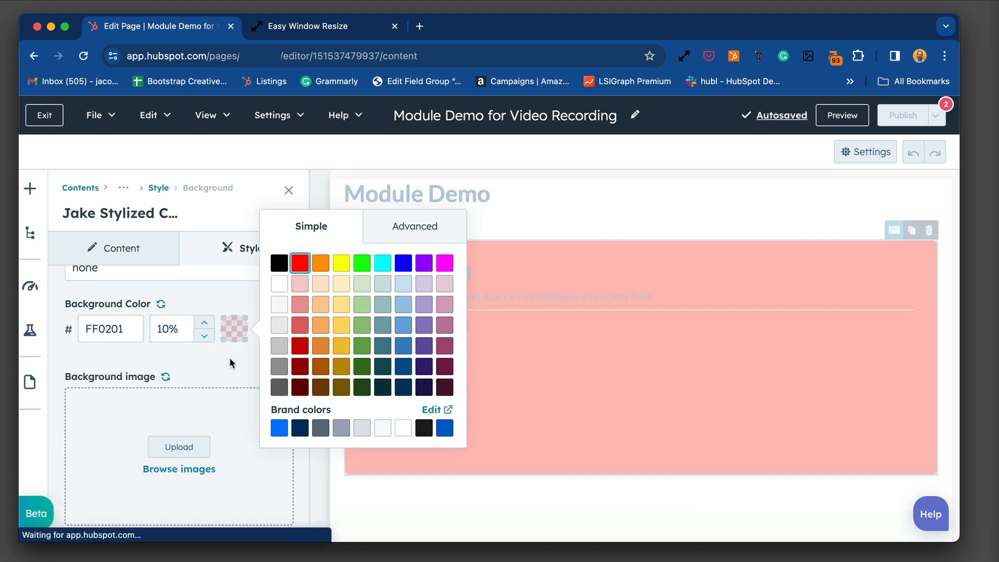
pyautogui.click(236, 331)
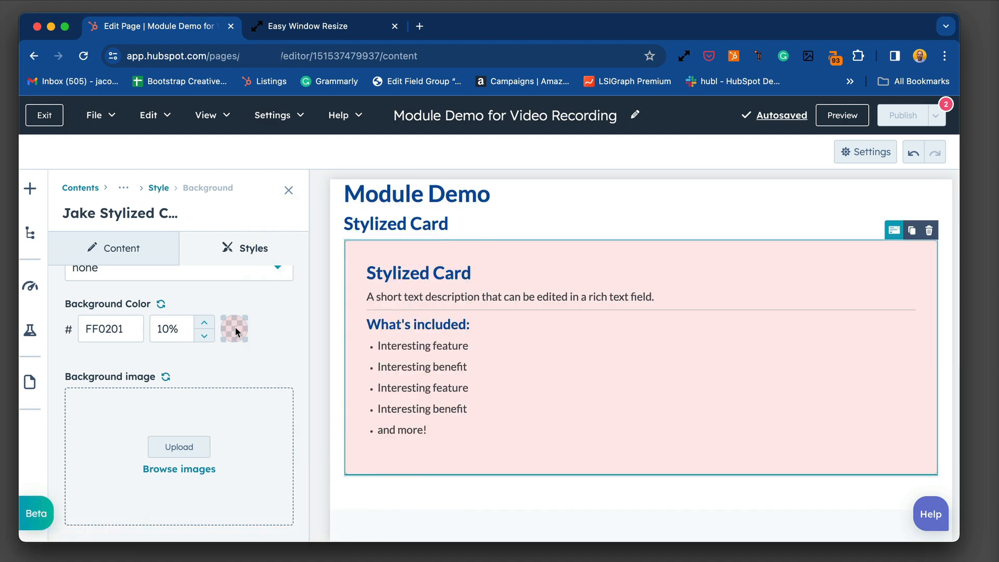
# Change the card's background color to white FFFFFF and apply the change.
pyautogui.click(235, 330)
pyautogui.click(274, 289)
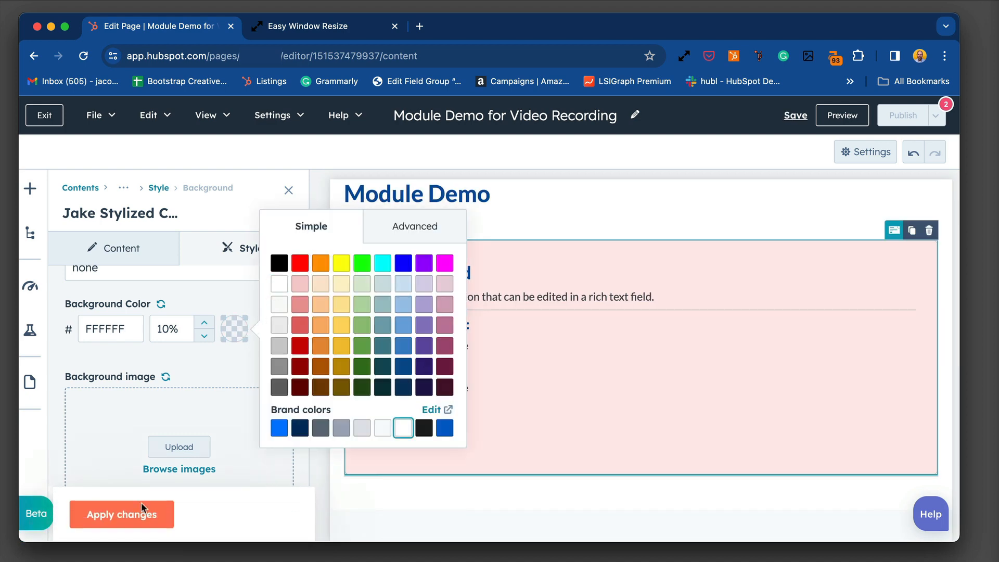
pyautogui.click(136, 516)
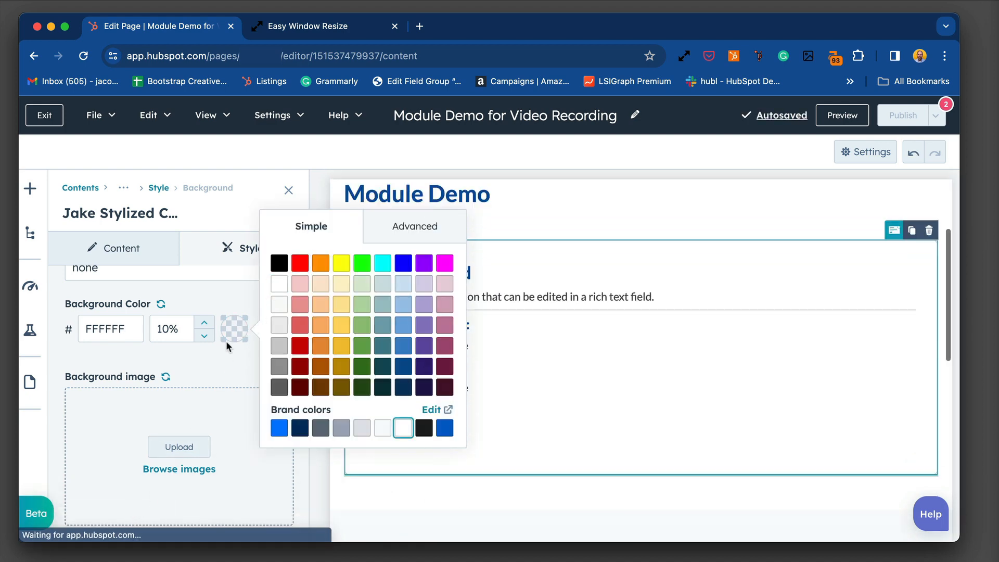
pyautogui.click(220, 353)
# Reset the card's background image to its default and apply the change.
pyautogui.scroll(-1, 291, 373)
pyautogui.scroll(-3, 292, 373)
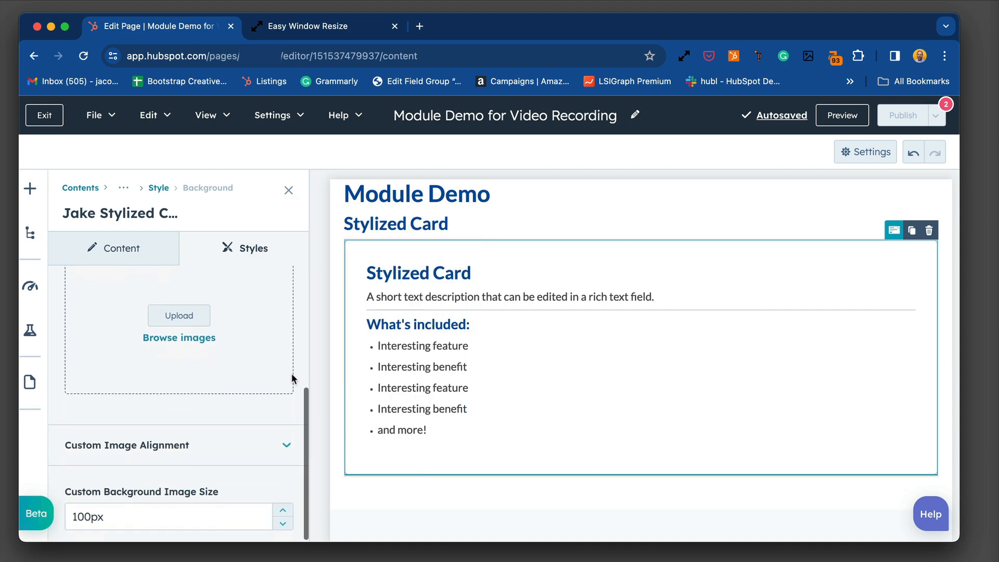
pyautogui.scroll(2, 261, 456)
pyautogui.scroll(-1, 242, 460)
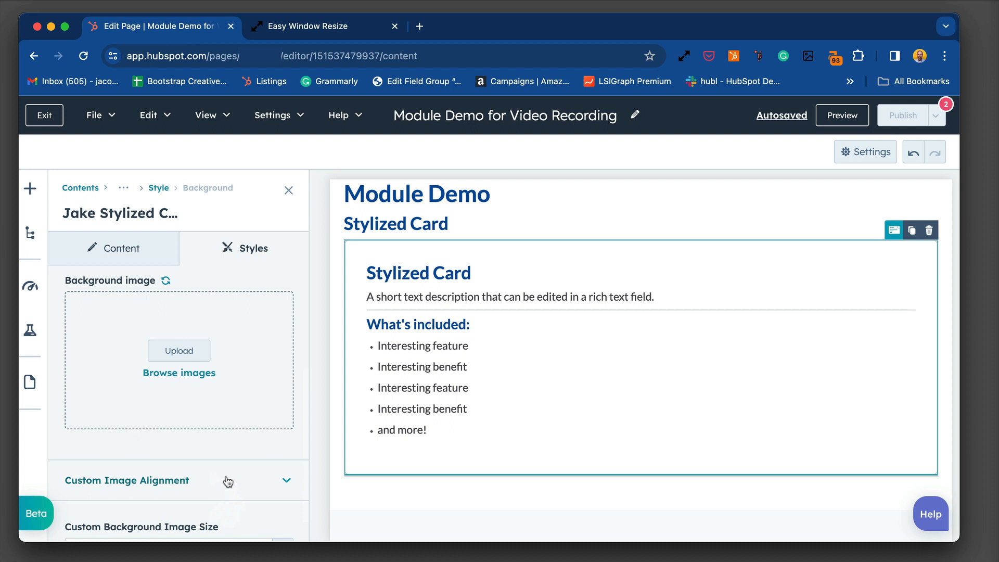
pyautogui.scroll(3, 230, 478)
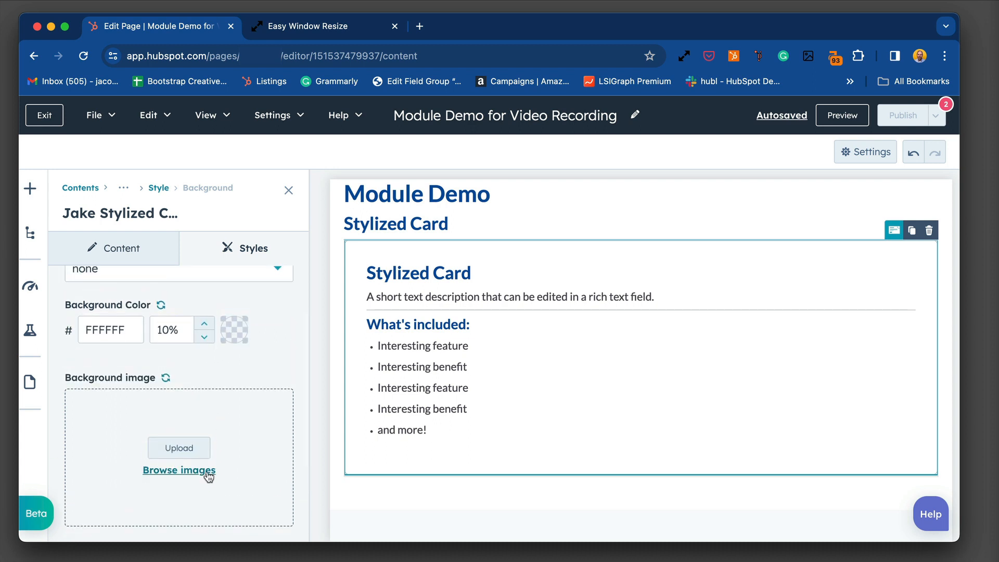
pyautogui.scroll(1, 211, 477)
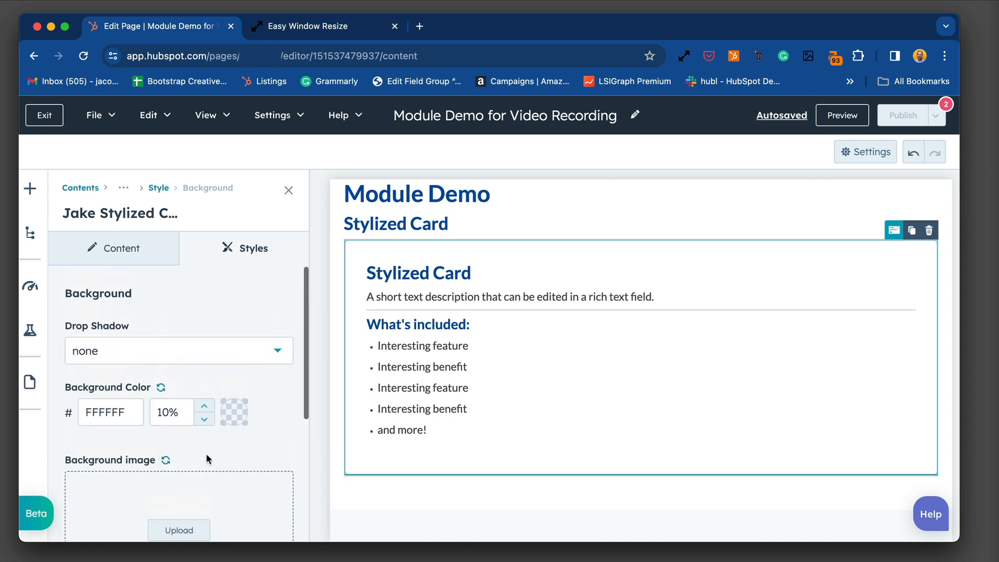
pyautogui.click(166, 460)
pyautogui.click(145, 515)
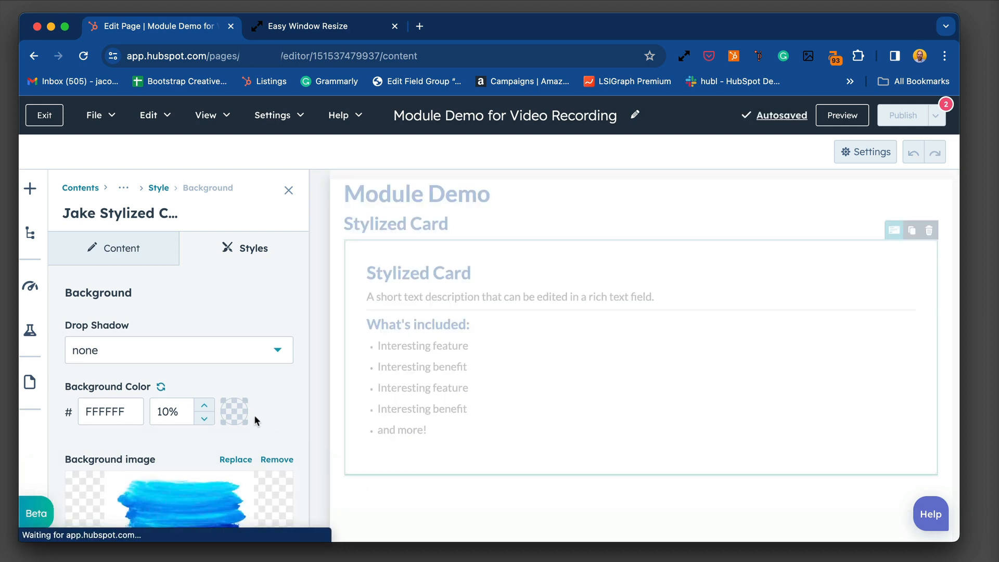
# Set the background image's alignment to Top-right and apply the change.
pyautogui.scroll(-1, 253, 414)
pyautogui.scroll(-3, 255, 416)
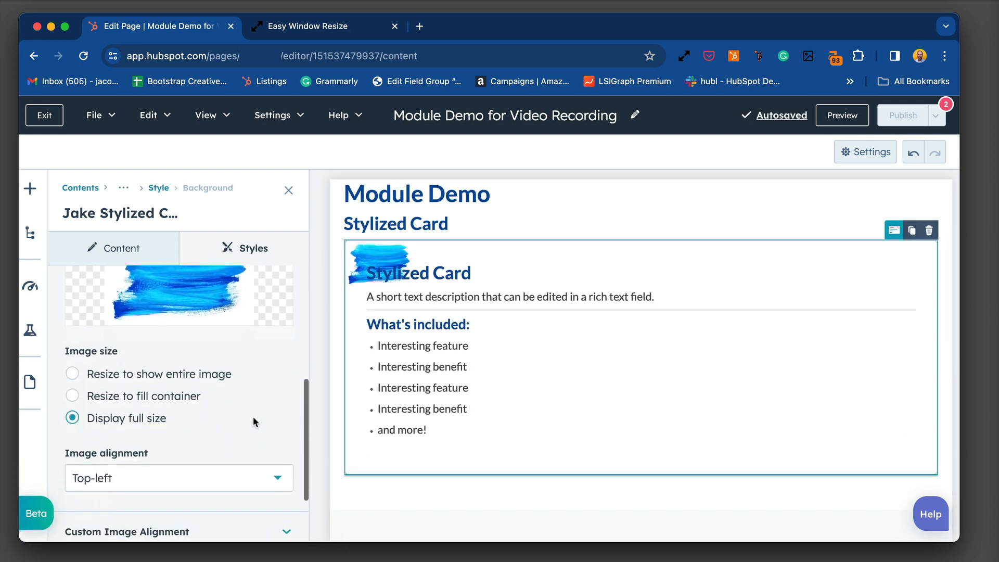
pyautogui.click(210, 472)
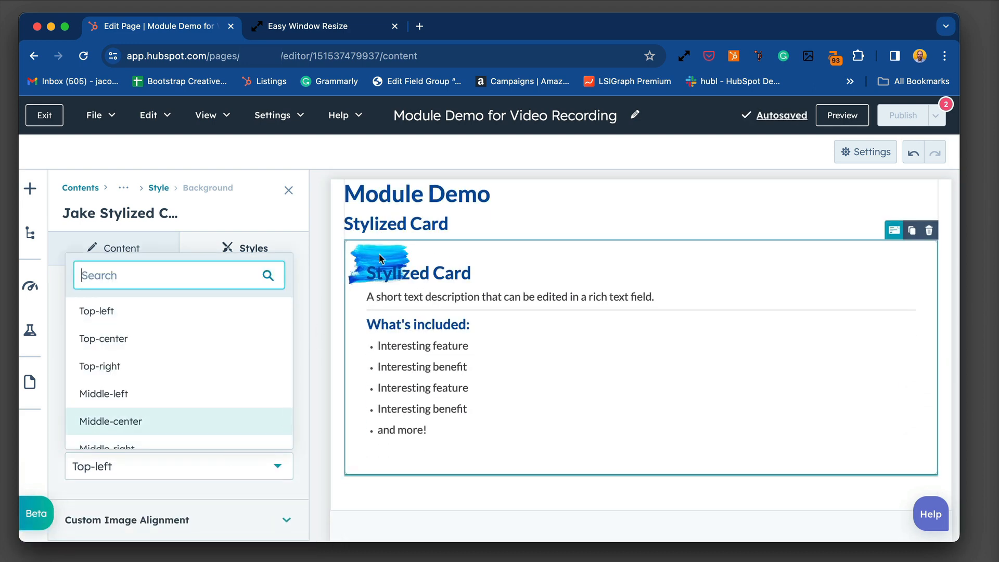
pyautogui.click(208, 374)
pyautogui.click(149, 515)
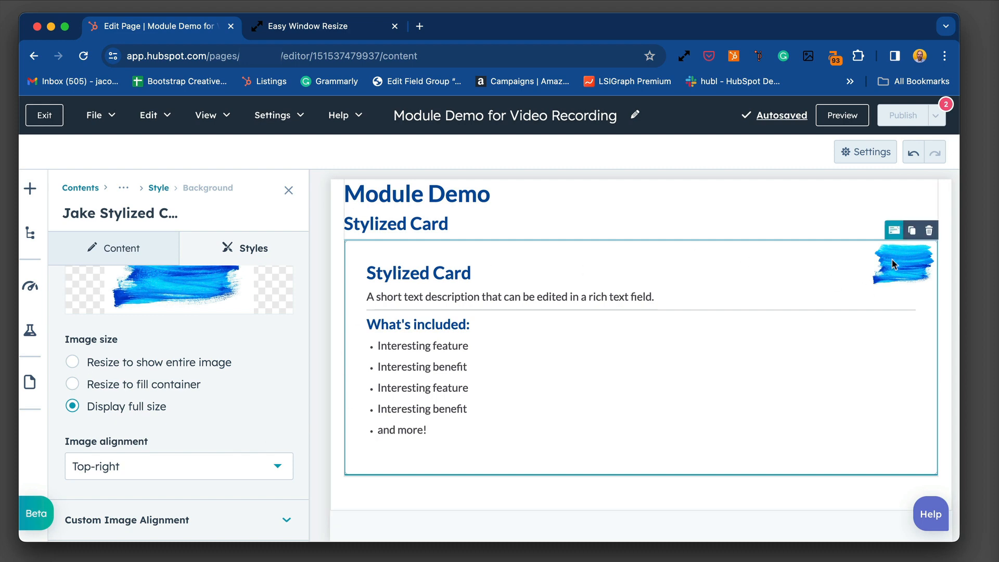
# Set the background image size to Resize to fill container and apply the change.
pyautogui.scroll(1, 264, 401)
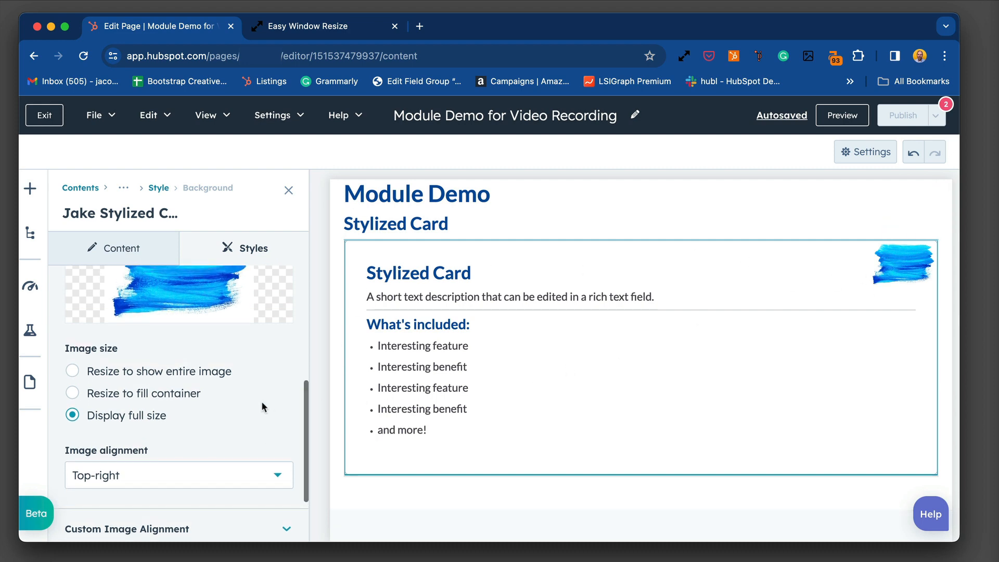
pyautogui.click(180, 398)
pyautogui.click(133, 521)
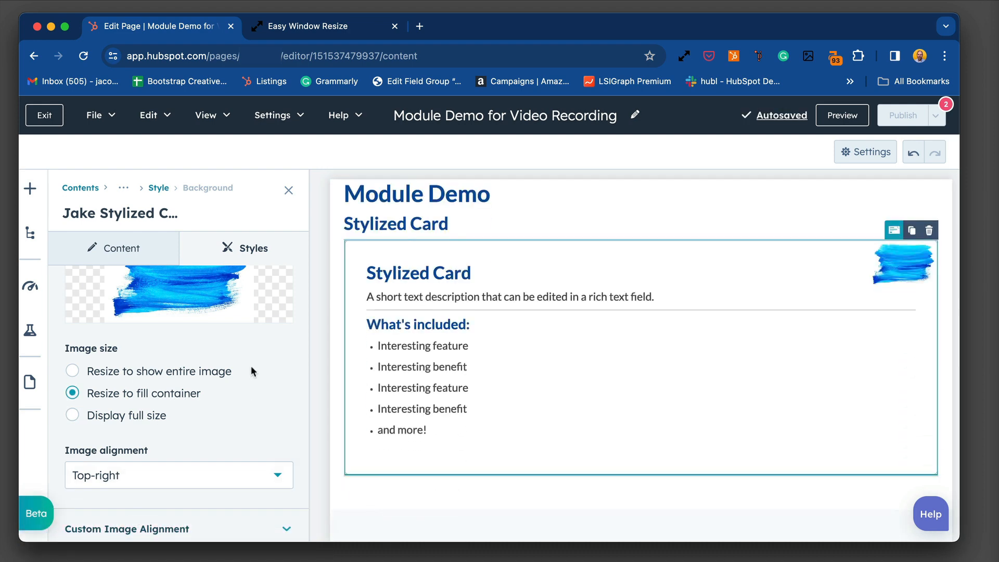
# Replace the card's background image with the wide pebbles photo from the recent images and apply the change.
pyautogui.scroll(3, 228, 364)
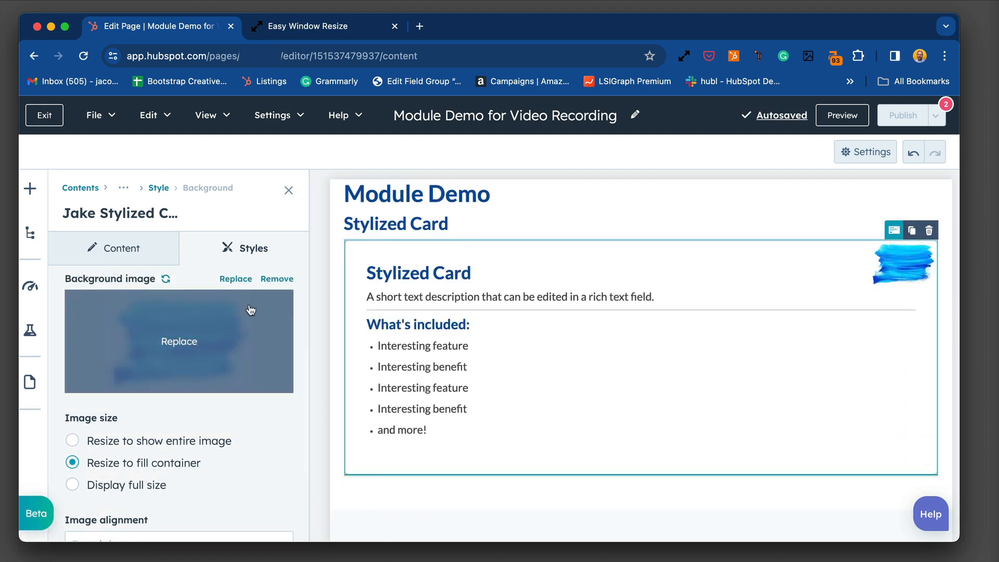
pyautogui.scroll(-2, 250, 317)
pyautogui.scroll(2, 251, 322)
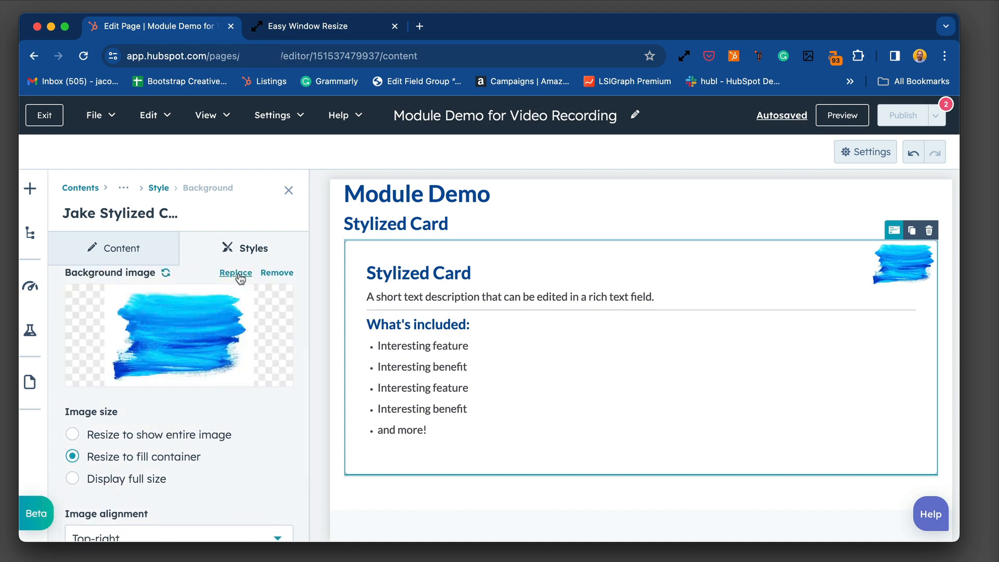
pyautogui.click(236, 273)
pyautogui.scroll(-3, 801, 325)
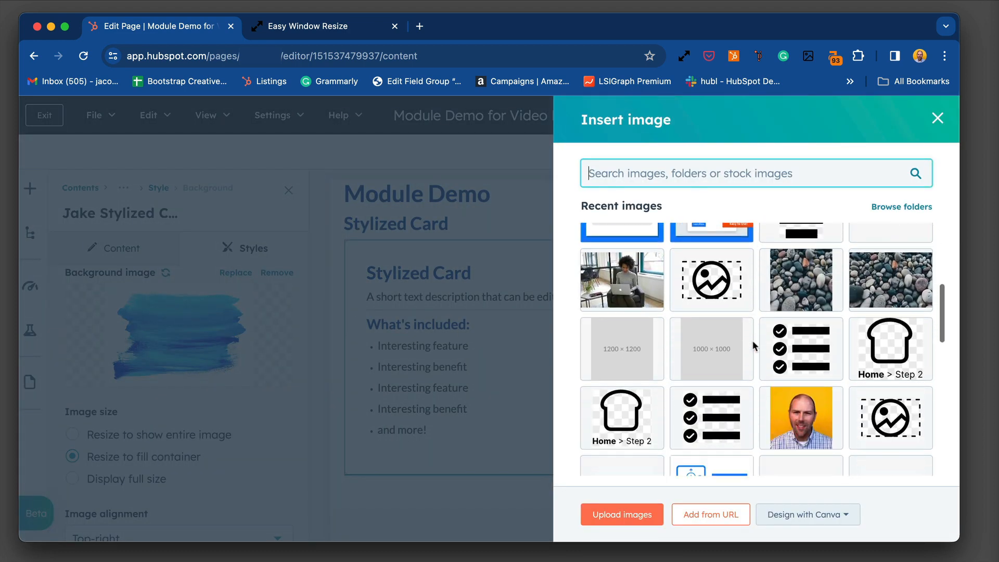
pyautogui.click(885, 280)
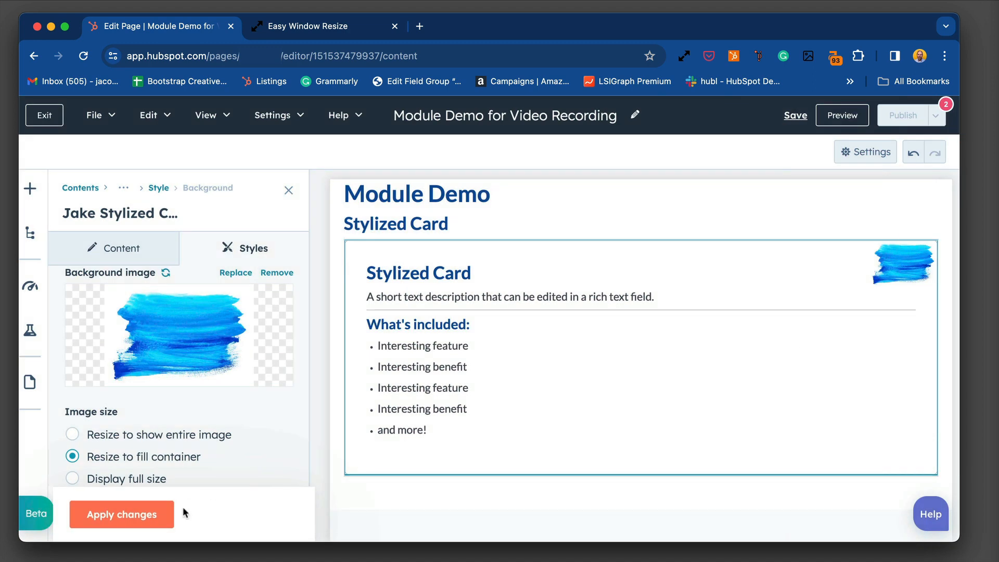
pyautogui.click(148, 508)
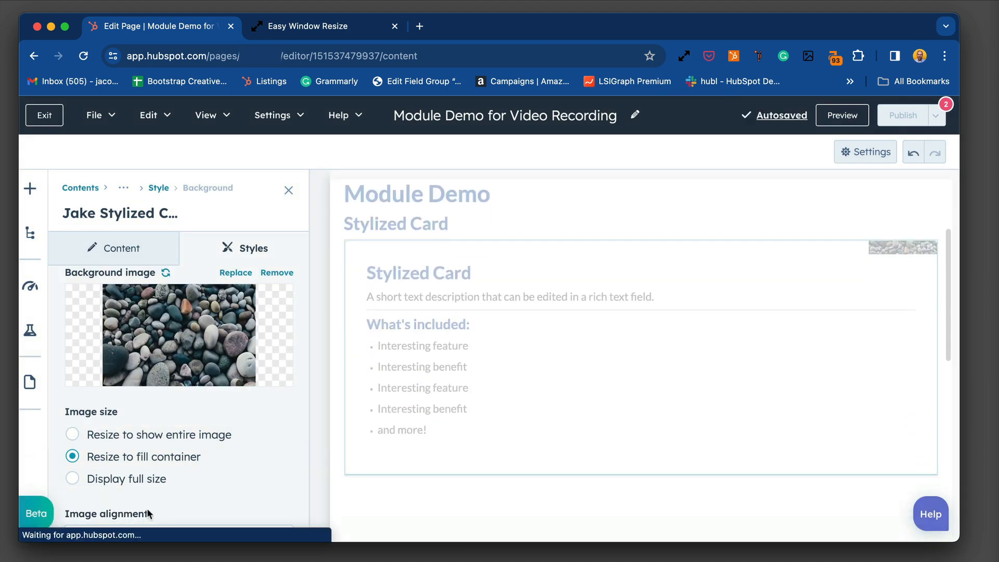
# Try a custom background image size that makes the pebbles photo cover the card, and restore the size to 100px.
pyautogui.scroll(-1, 248, 459)
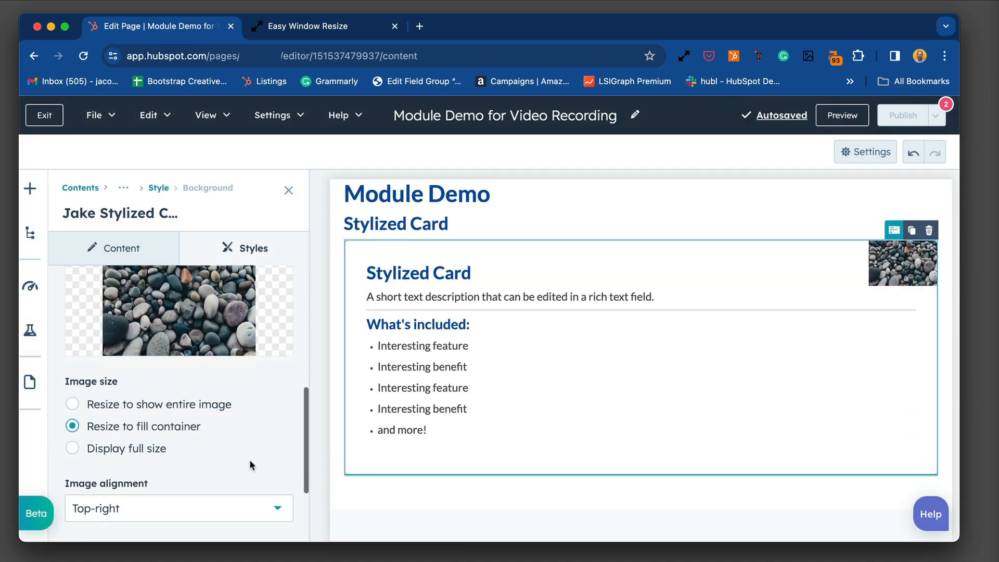
pyautogui.scroll(-3, 249, 458)
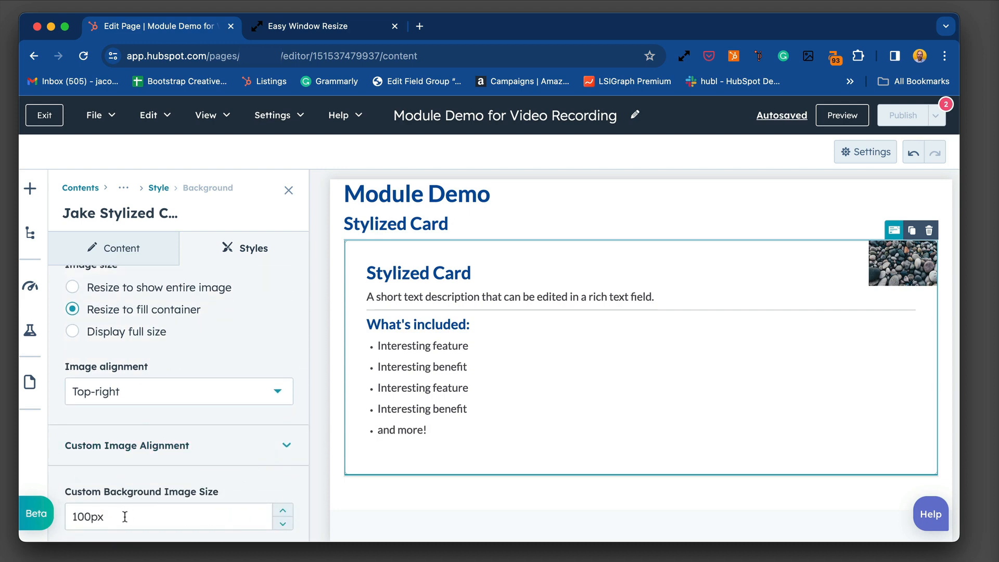
pyautogui.click(102, 516)
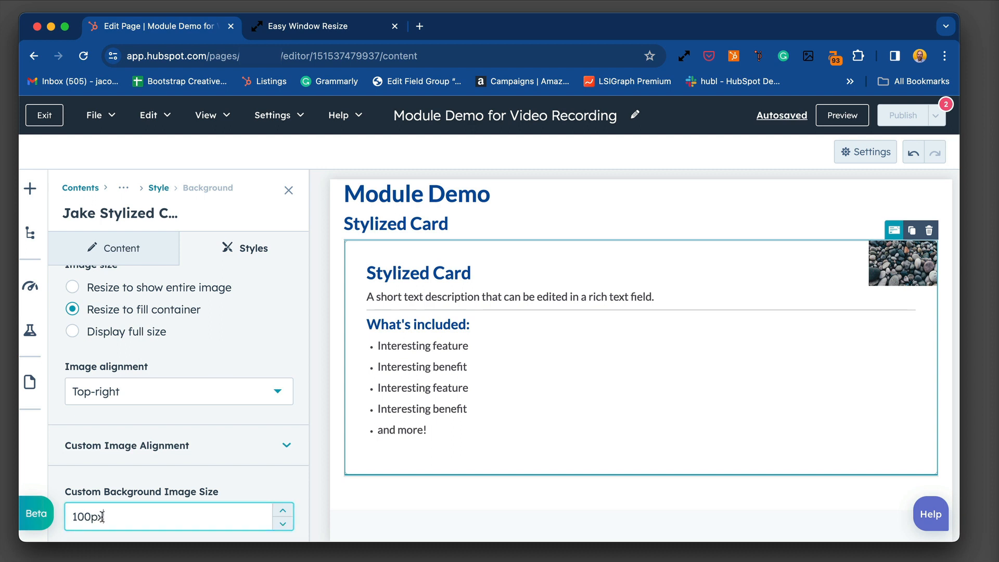
pyautogui.doubleClick(102, 516)
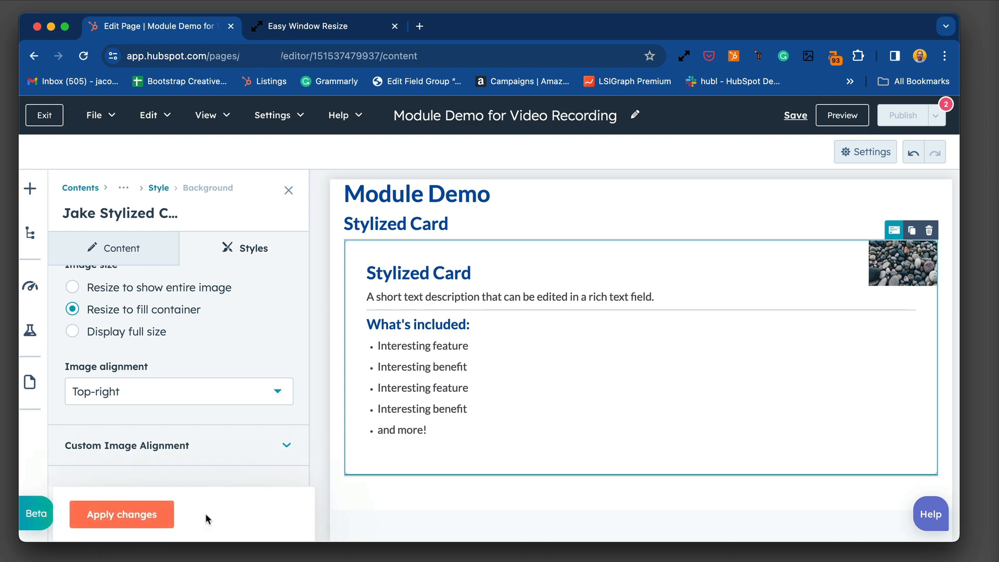
pyautogui.click(151, 513)
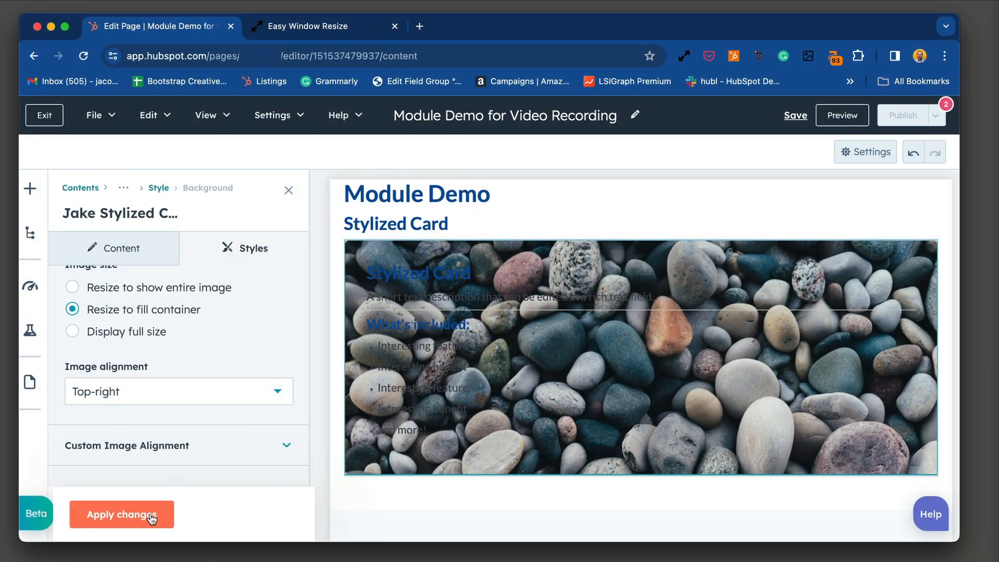
pyautogui.click(148, 514)
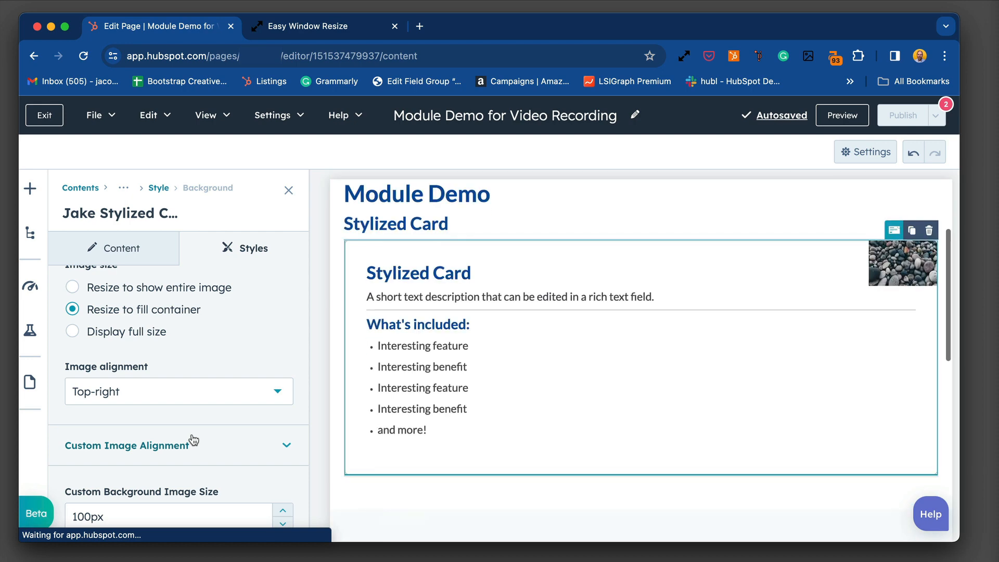
# Reset the card's background image to the default, apply the change and close the module settings.
pyautogui.scroll(3, 194, 439)
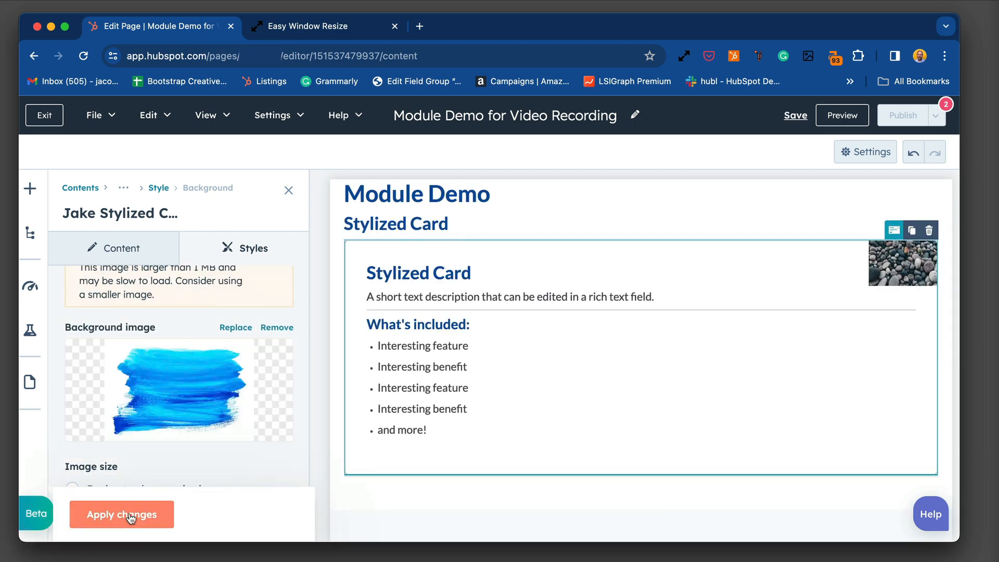
pyautogui.click(131, 515)
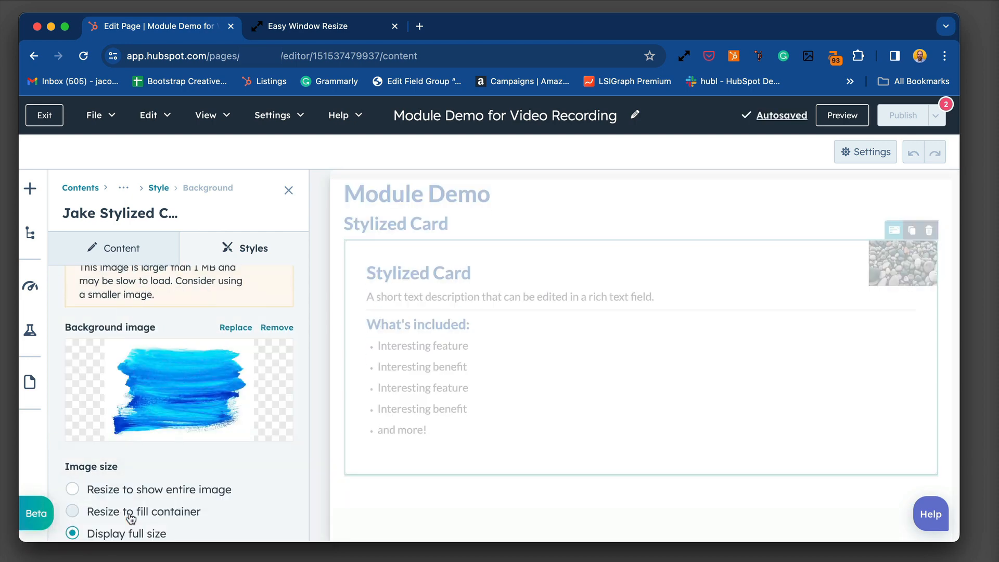
pyautogui.click(288, 190)
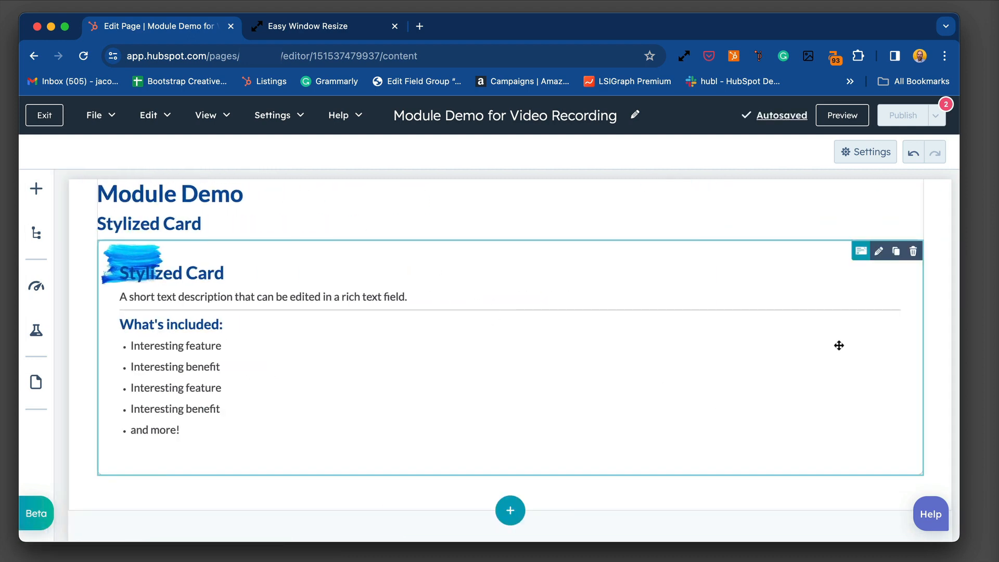
# Duplicate the stylized card twice to make a row of three cards.
pyautogui.click(895, 253)
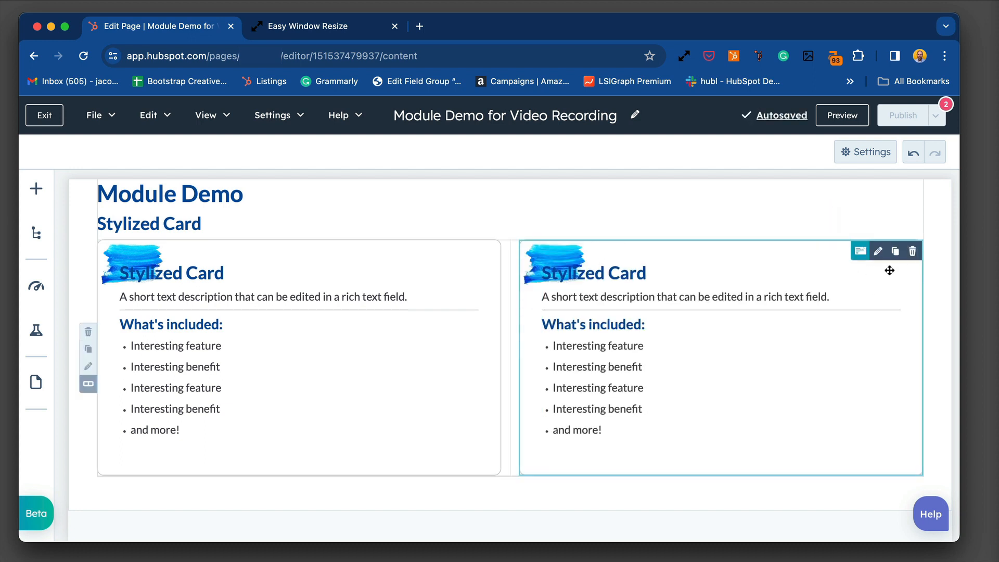
pyautogui.click(896, 253)
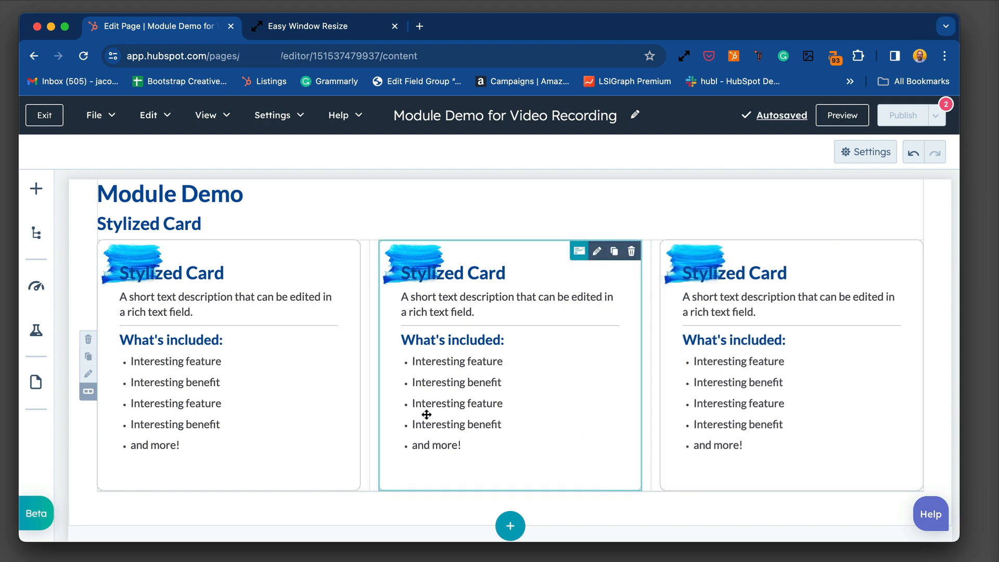
# Give the first card a Medium drop shadow in its background styles, apply the change and close the settings.
pyautogui.click(281, 388)
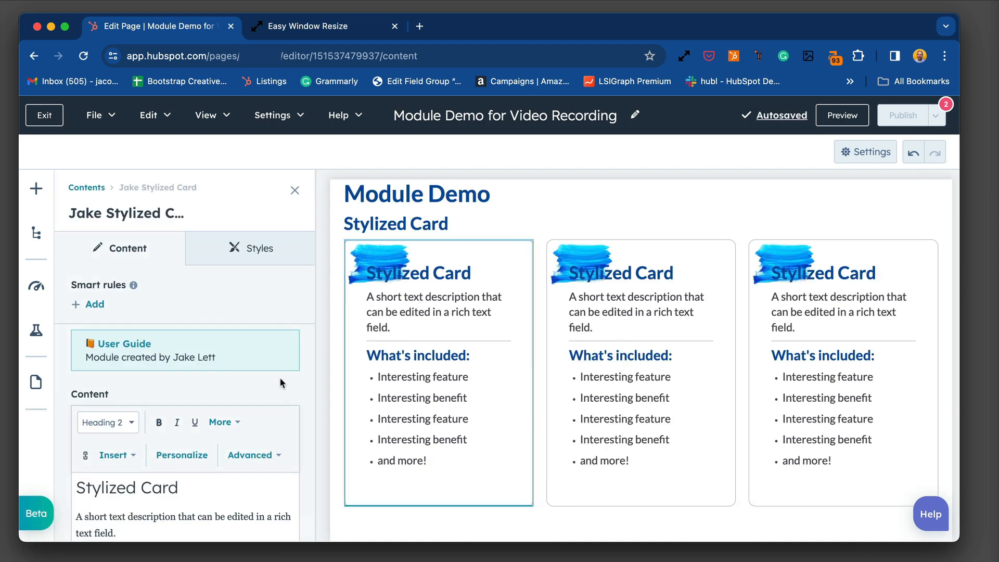
pyautogui.click(284, 247)
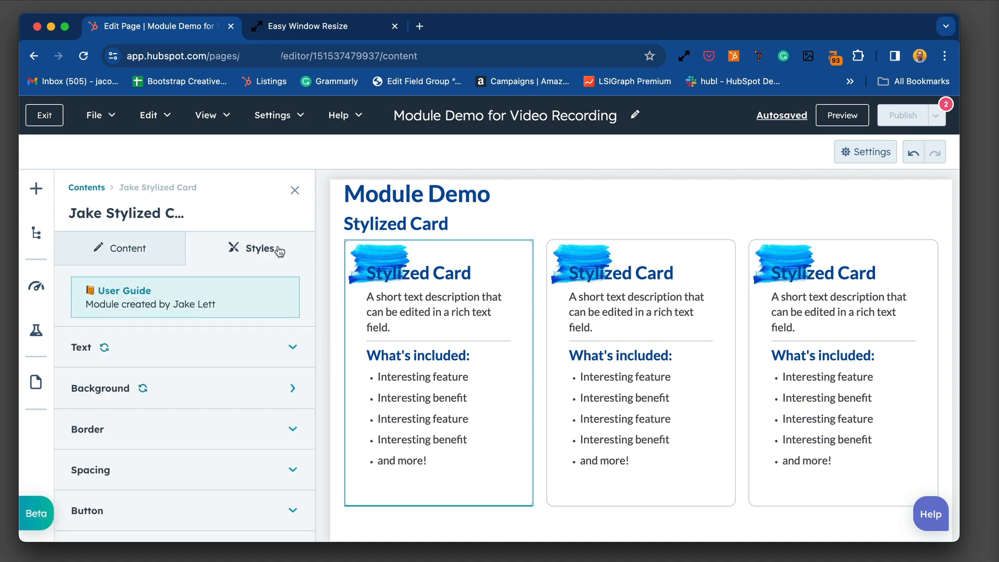
pyautogui.click(224, 386)
pyautogui.scroll(-5, 243, 404)
pyautogui.scroll(5, 245, 408)
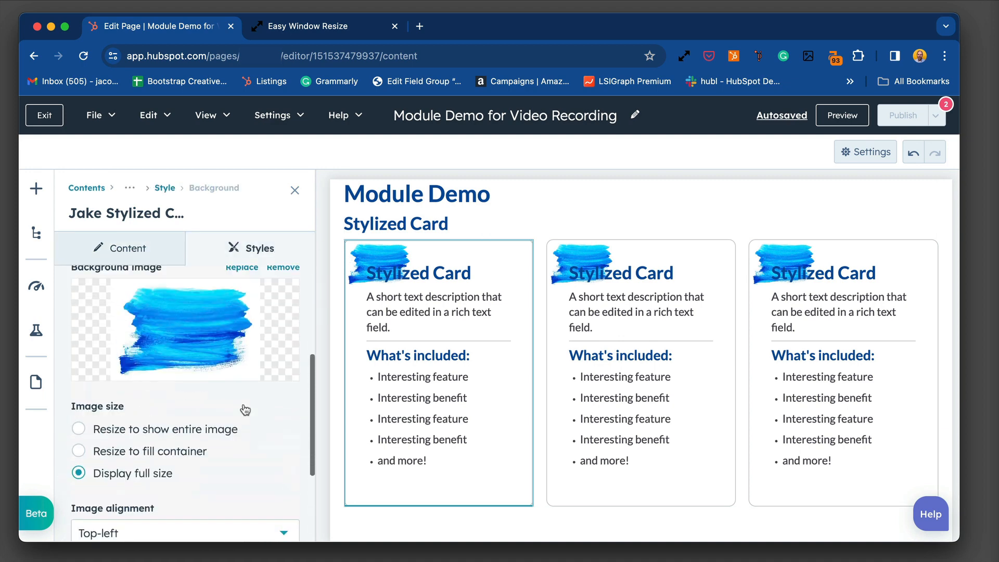
pyautogui.scroll(1, 242, 404)
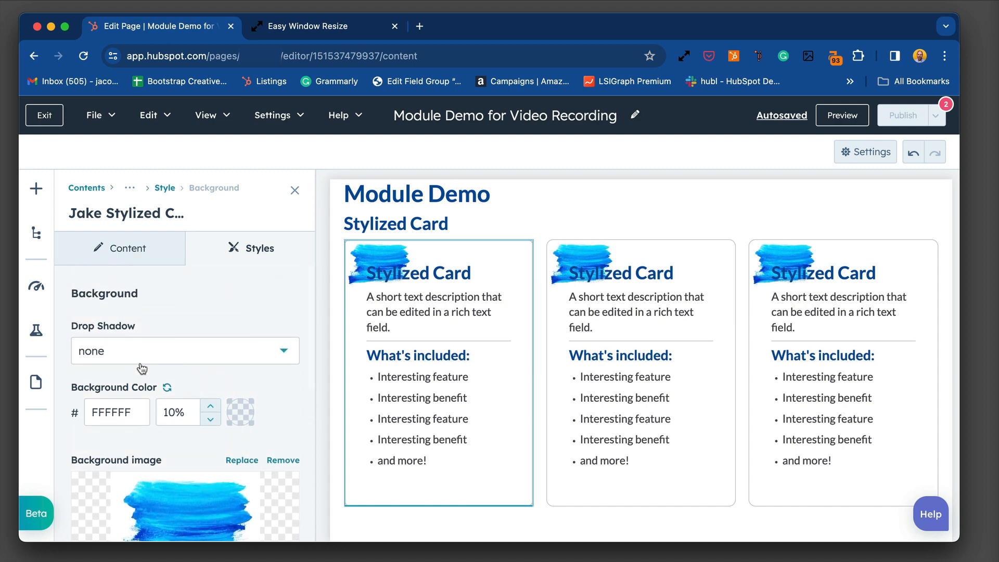
pyautogui.click(156, 360)
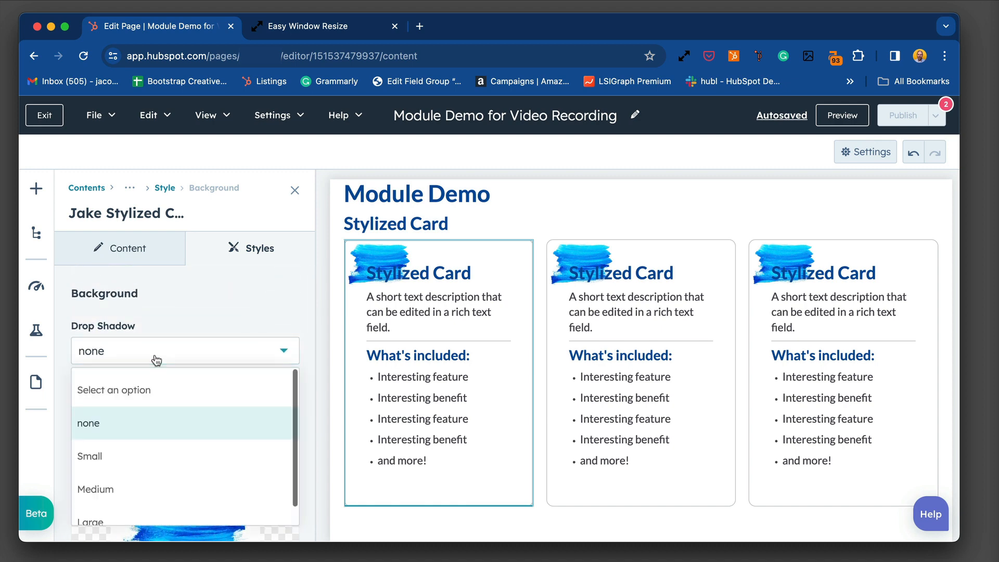
pyautogui.click(167, 482)
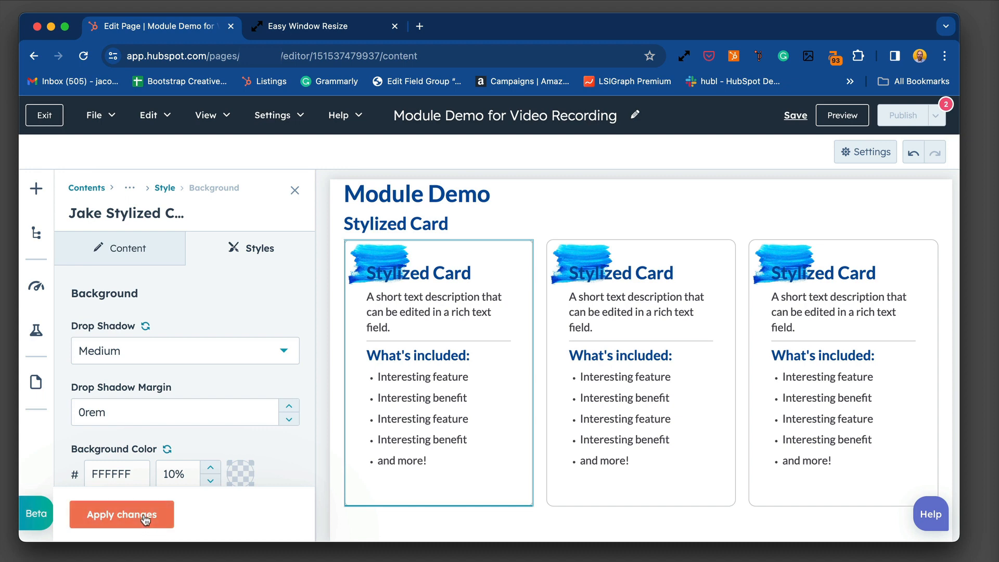
pyautogui.click(145, 520)
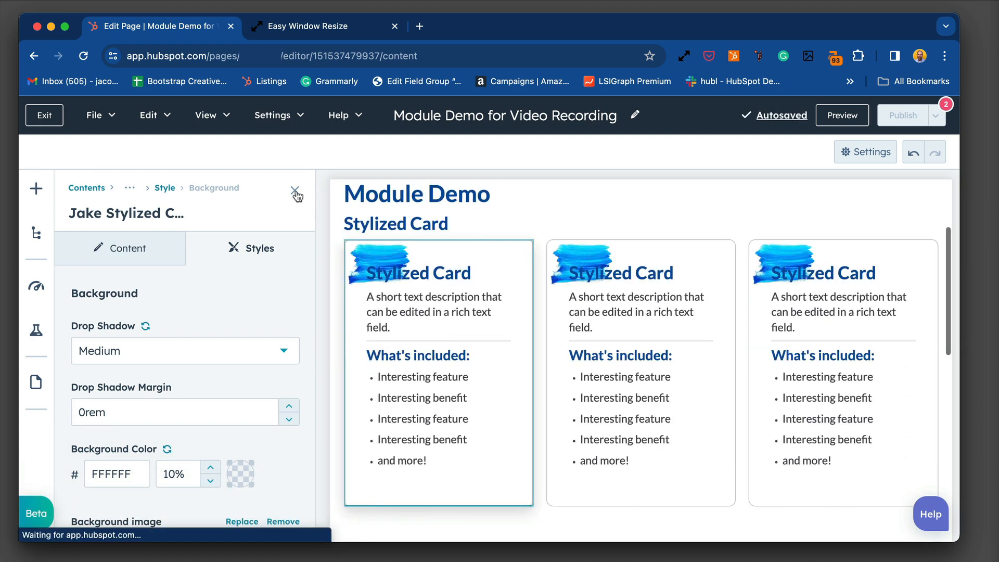
pyautogui.click(295, 191)
pyautogui.click(80, 225)
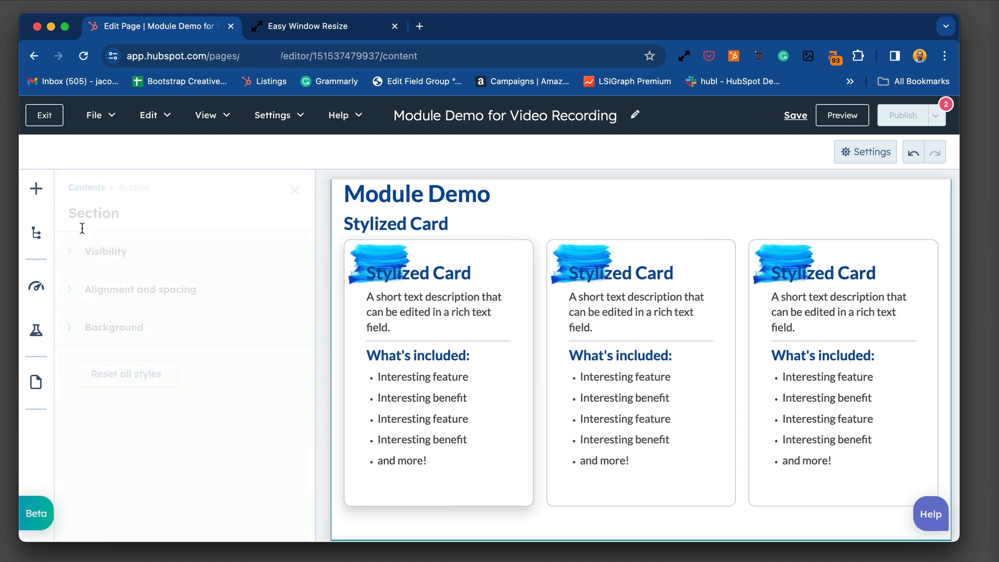
pyautogui.click(287, 190)
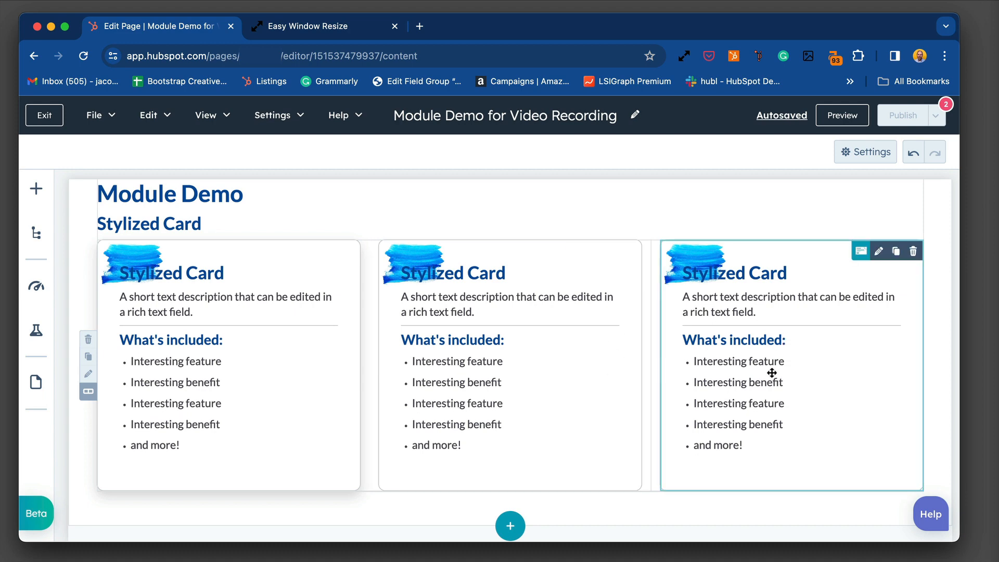
# Add a button to the first card by setting its button text to "Learn more" and apply the change.
pyautogui.click(282, 332)
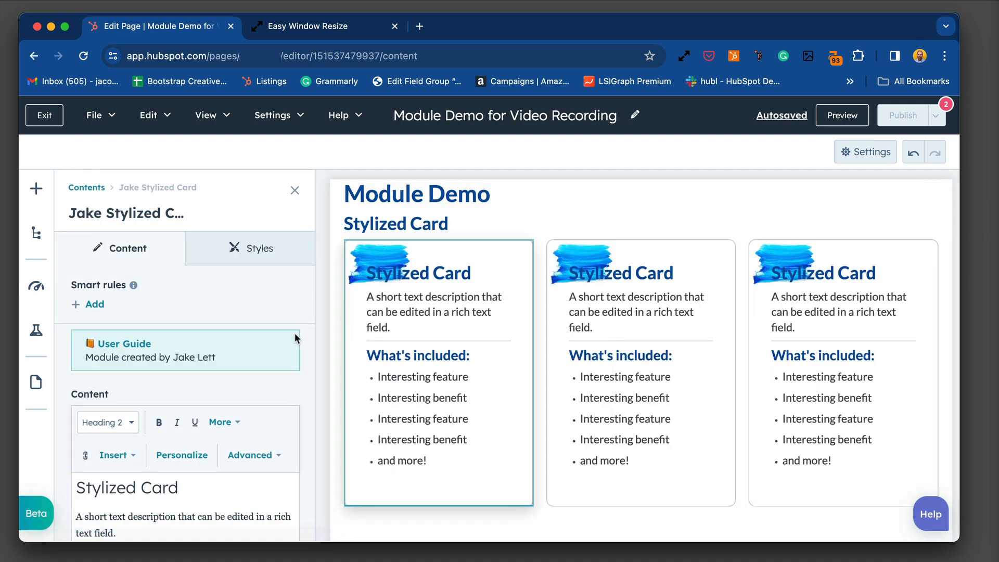
pyautogui.scroll(-4, 249, 364)
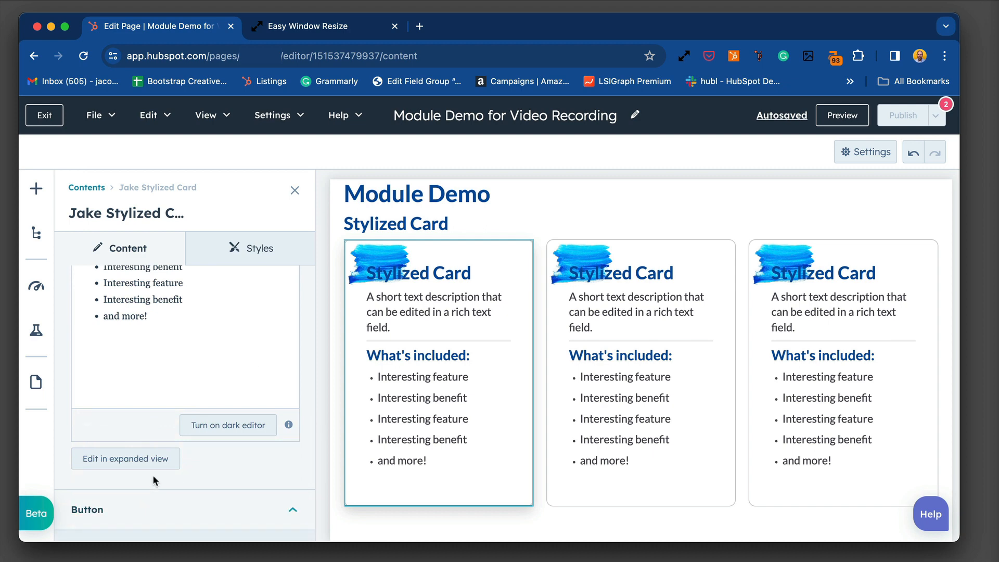
pyautogui.scroll(-5, 156, 463)
pyautogui.scroll(-3, 175, 442)
pyautogui.click(170, 452)
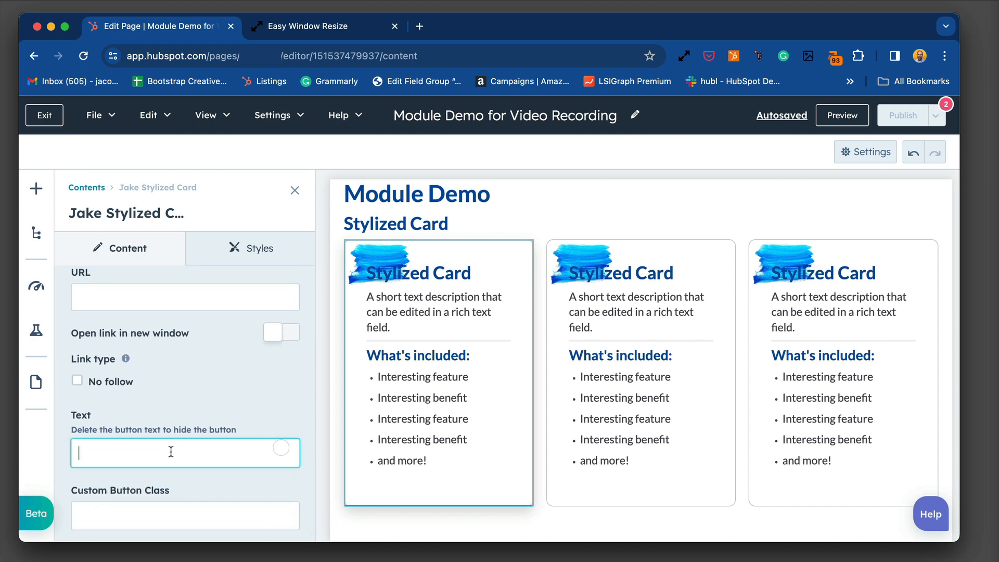
pyautogui.write('Learn more')
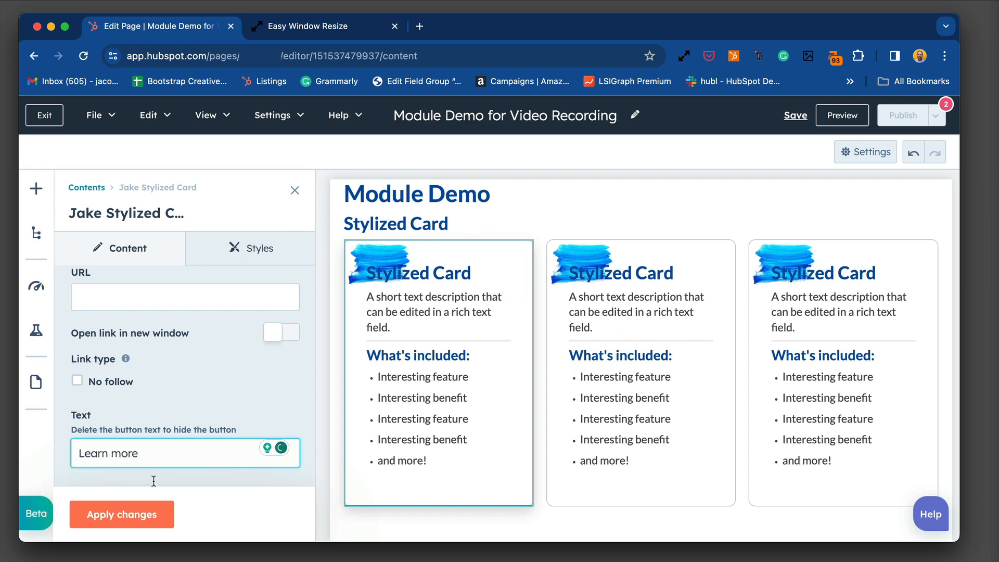
pyautogui.click(137, 513)
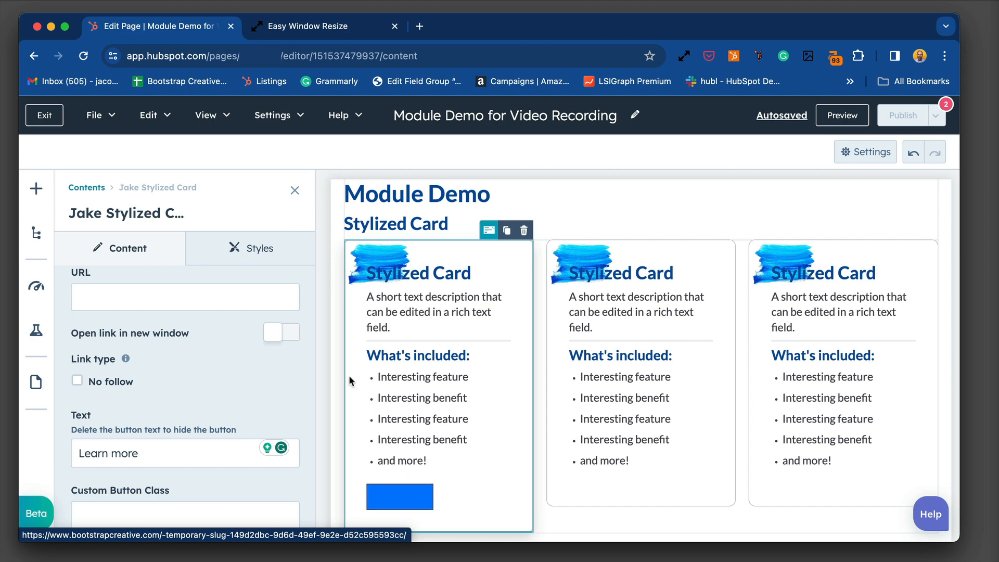
# Set the first card's button font color to white in the button styles and apply the change.
pyautogui.click(272, 262)
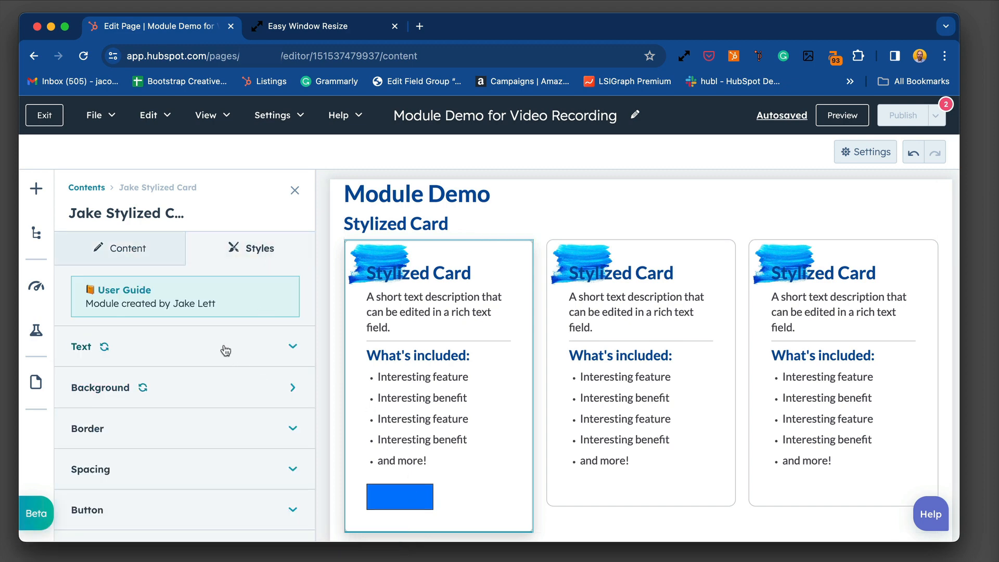
pyautogui.click(197, 497)
pyautogui.scroll(-3, 198, 489)
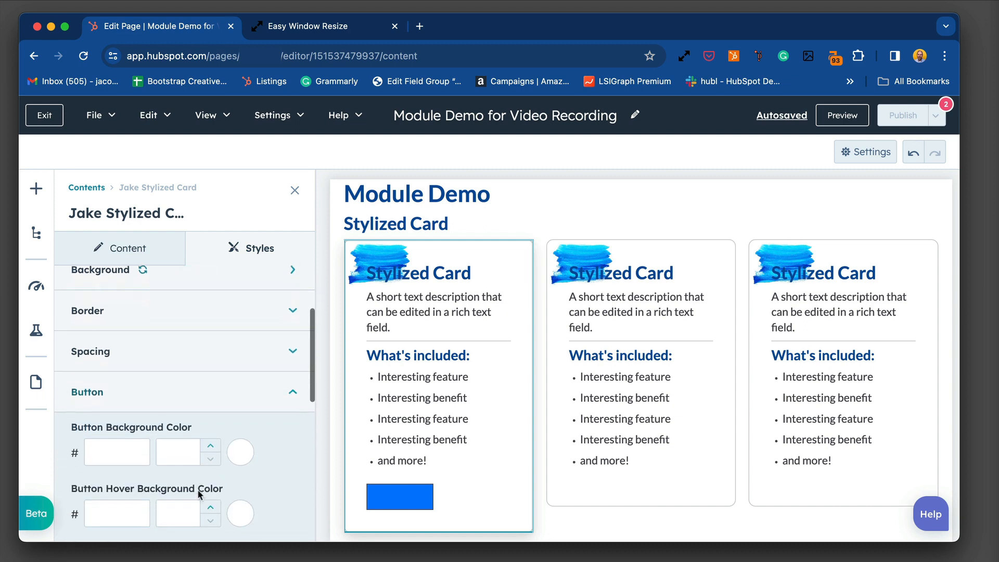
pyautogui.scroll(-2, 199, 489)
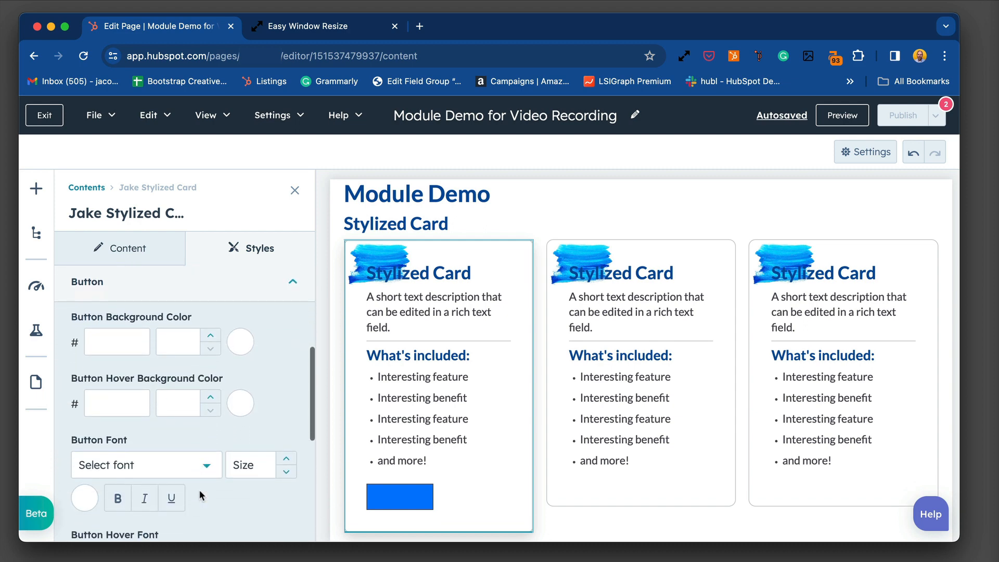
pyautogui.click(85, 498)
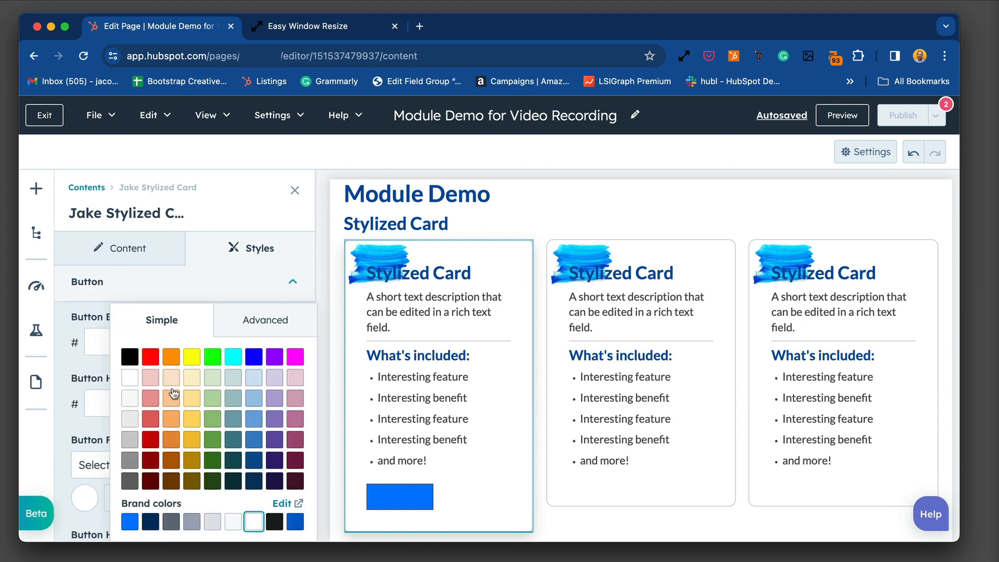
pyautogui.click(130, 377)
pyautogui.click(94, 503)
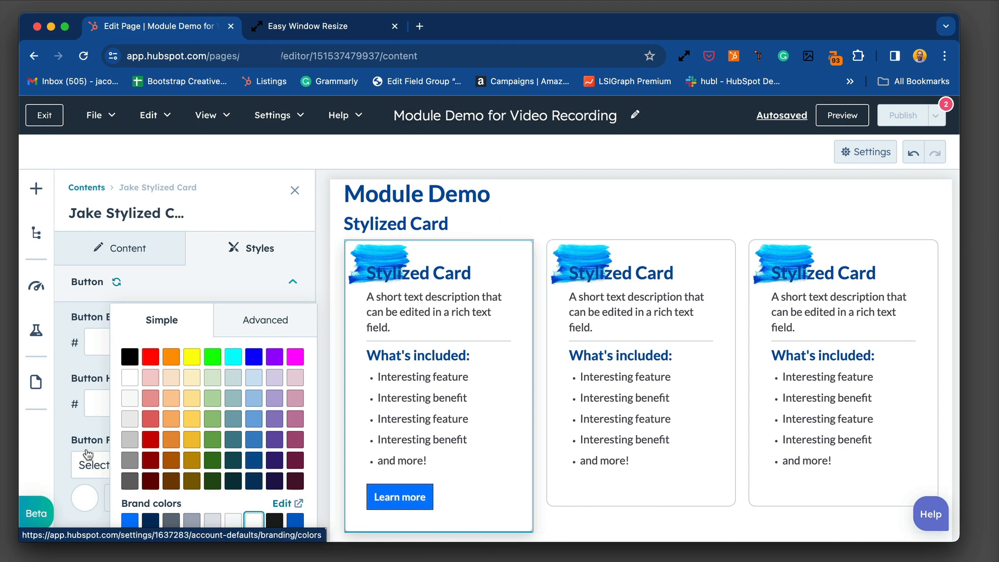
pyautogui.click(96, 419)
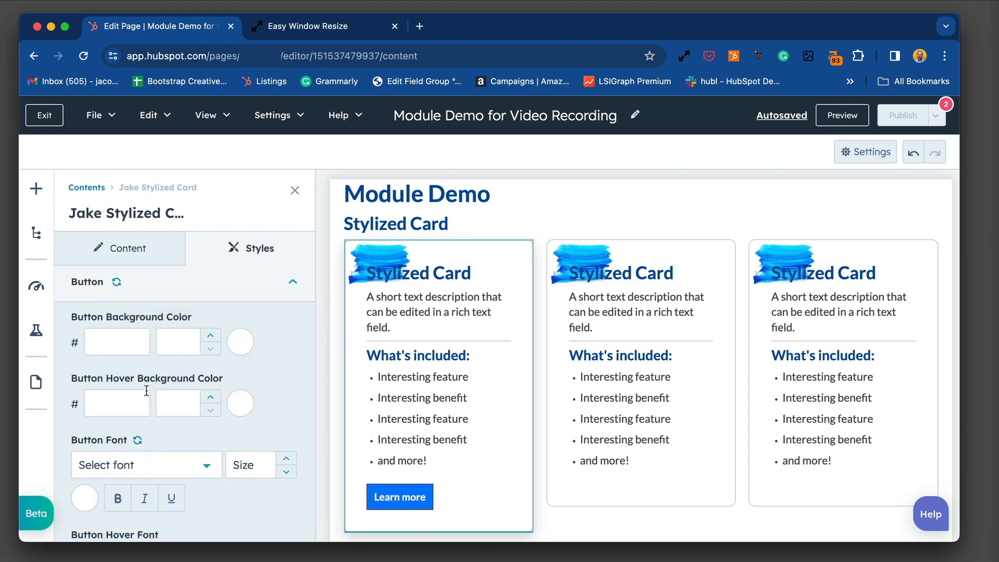
# Set the button's hover font color to white and apply the change.
pyautogui.scroll(-3, 146, 390)
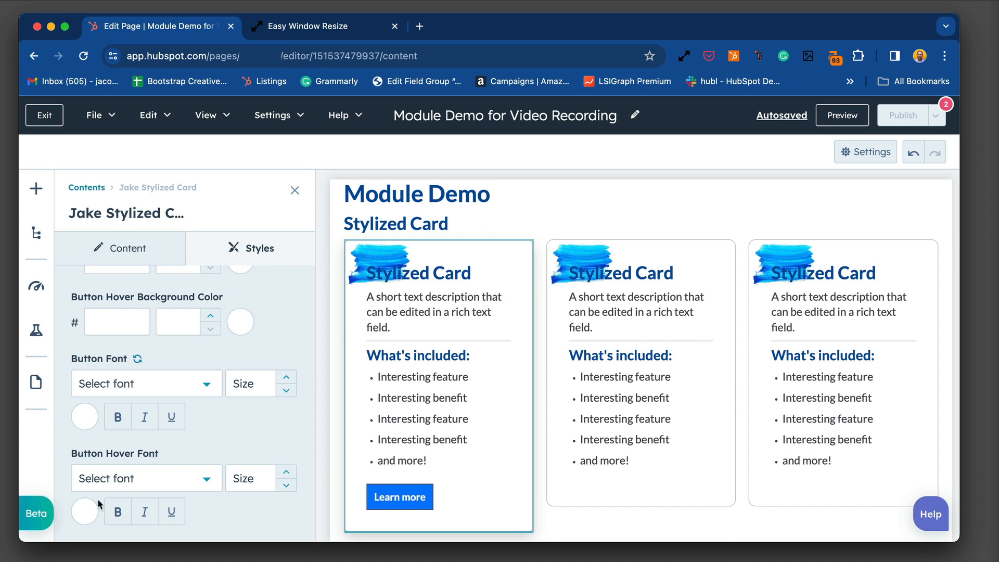
pyautogui.click(92, 505)
pyautogui.click(129, 383)
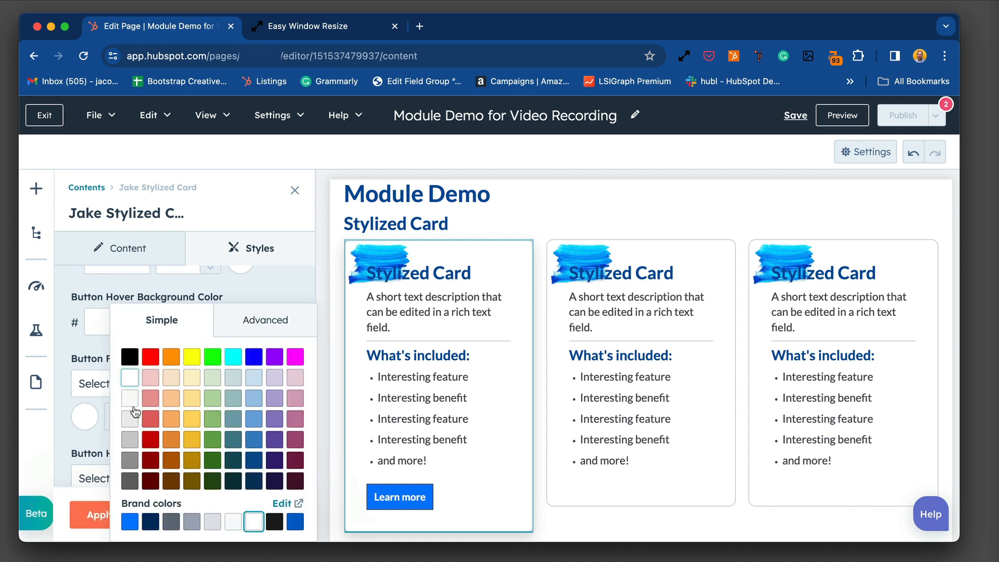
pyautogui.click(96, 513)
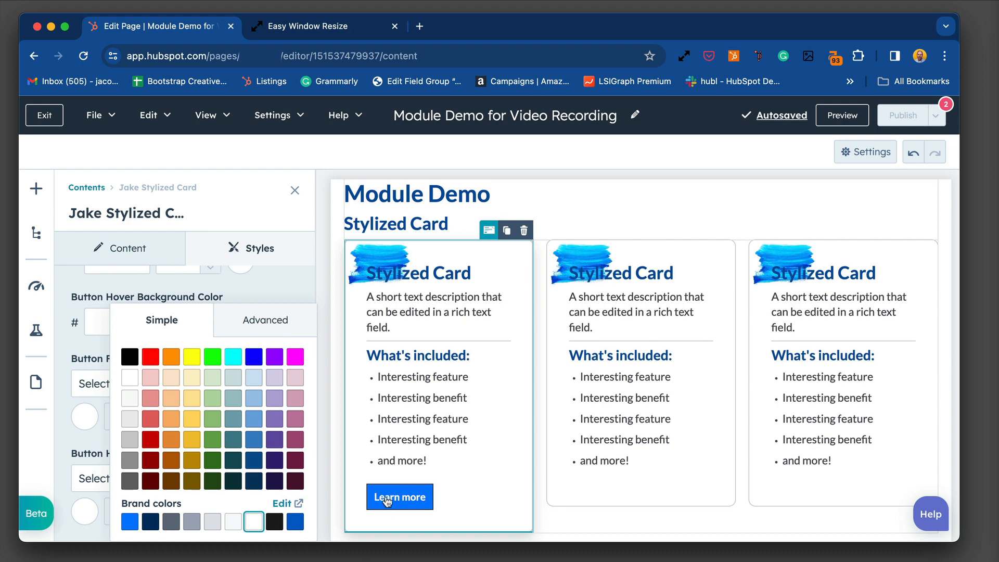
pyautogui.click(73, 360)
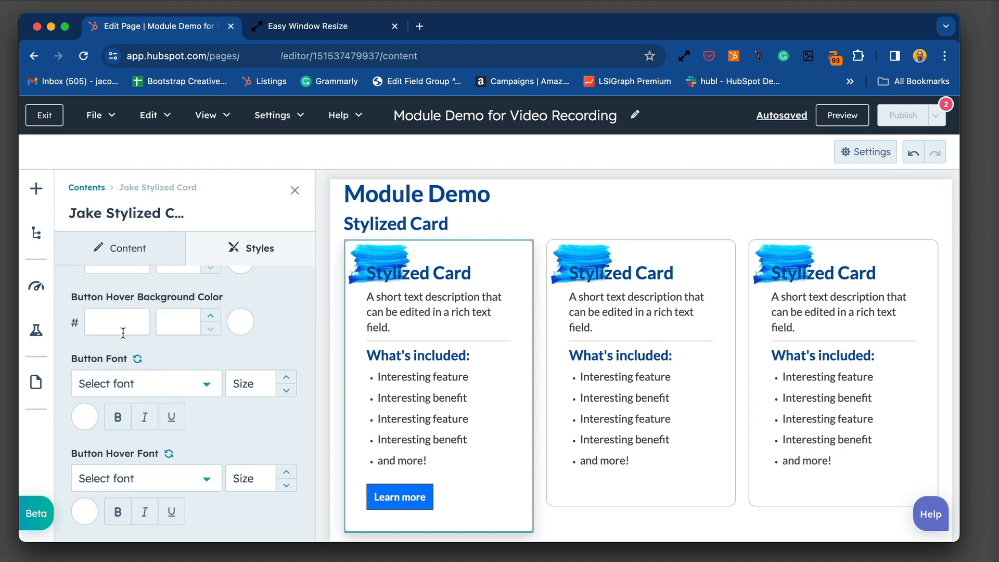
# Set the button's hover background color to the dark blue brand color 003062 and apply the change.
pyautogui.scroll(1, 123, 333)
pyautogui.click(242, 347)
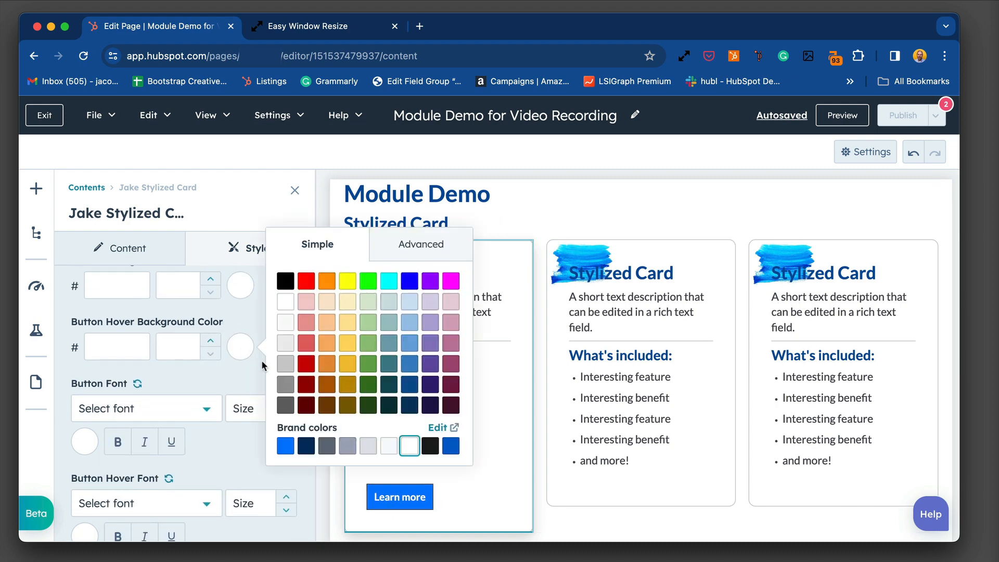
pyautogui.click(306, 445)
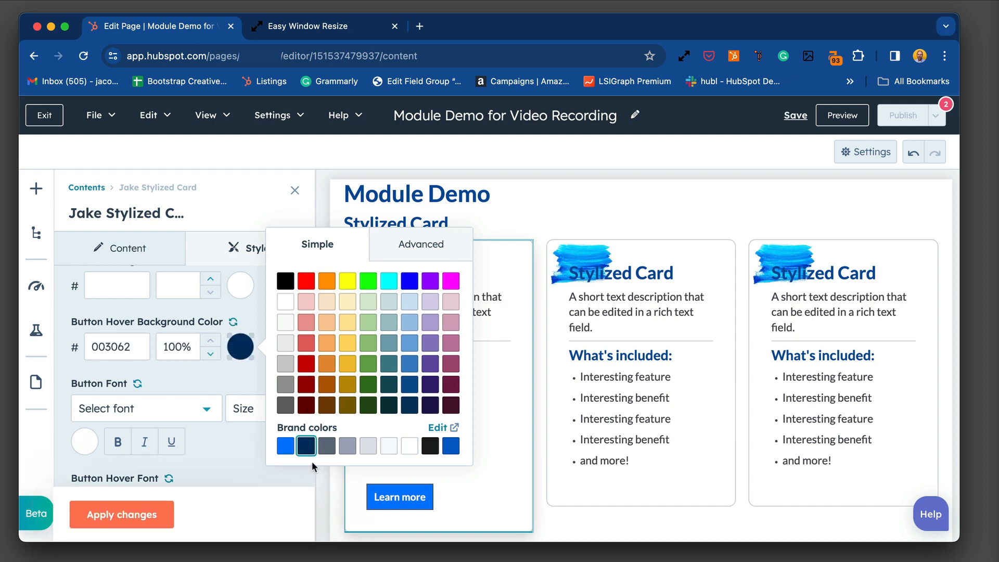
pyautogui.click(151, 514)
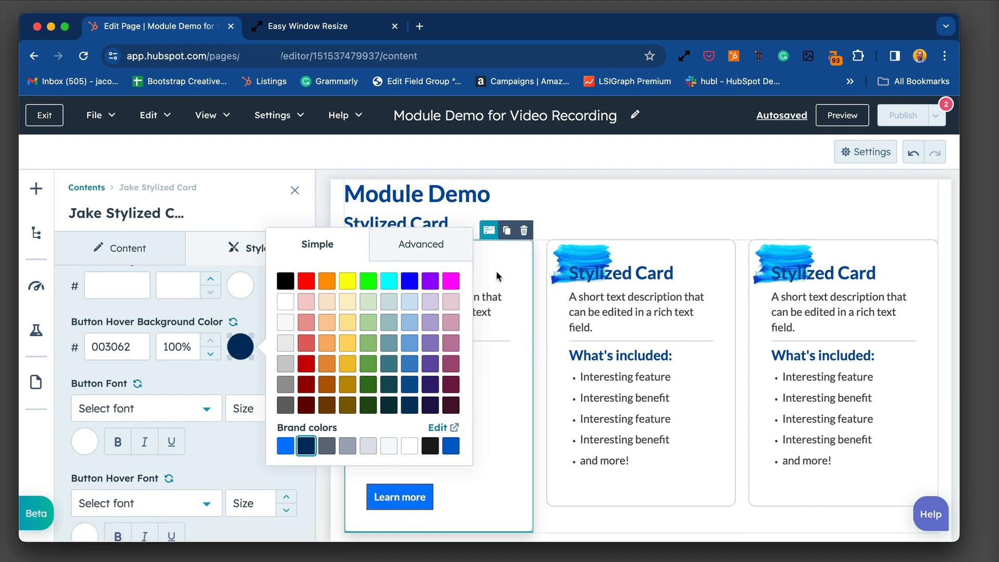
pyautogui.click(317, 183)
# Make the whole first card clickable through its button content options, apply the change and close the settings.
pyautogui.scroll(-5, 226, 299)
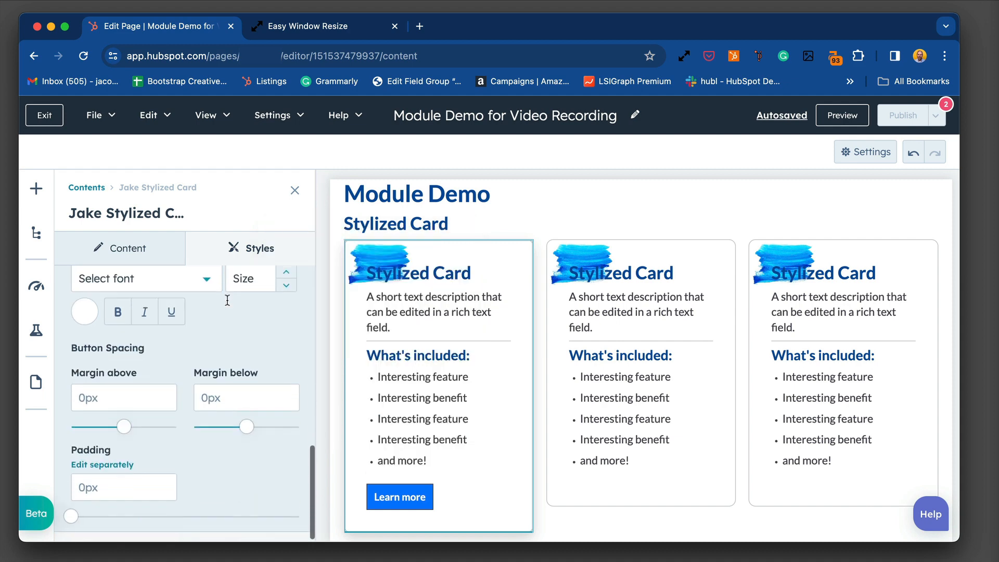
pyautogui.scroll(3, 220, 333)
pyautogui.click(119, 248)
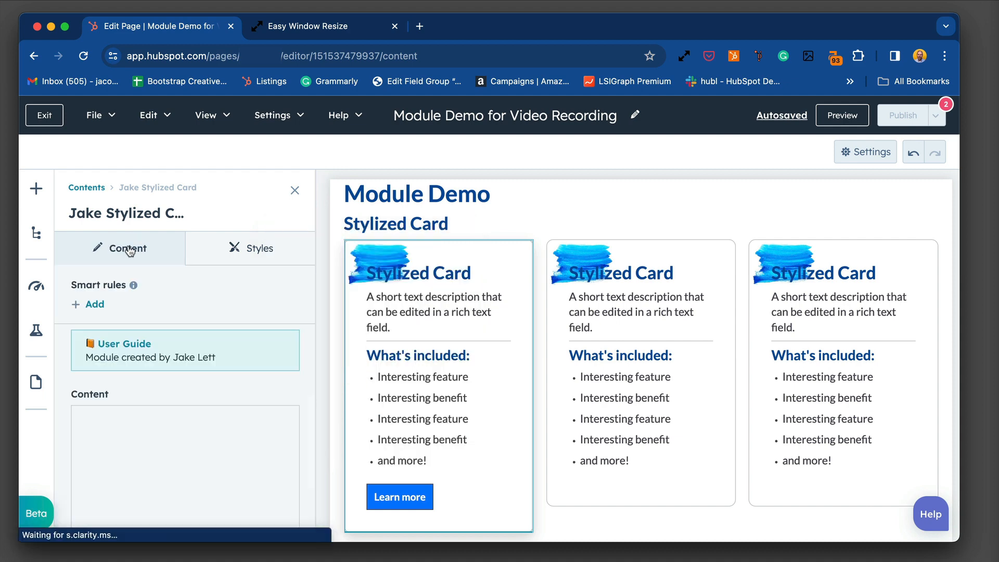
pyautogui.scroll(-5, 150, 284)
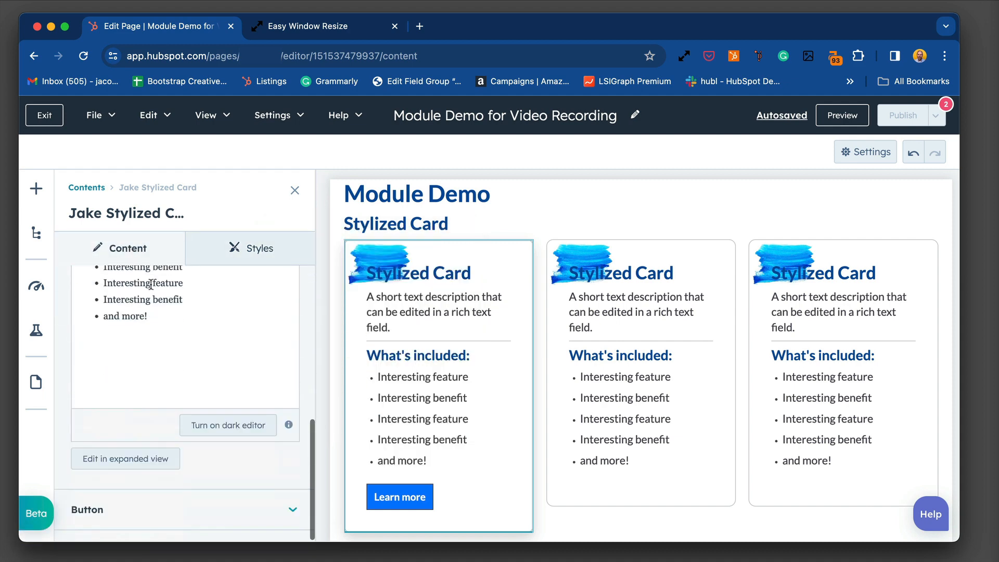
pyautogui.click(158, 508)
pyautogui.scroll(-2, 140, 465)
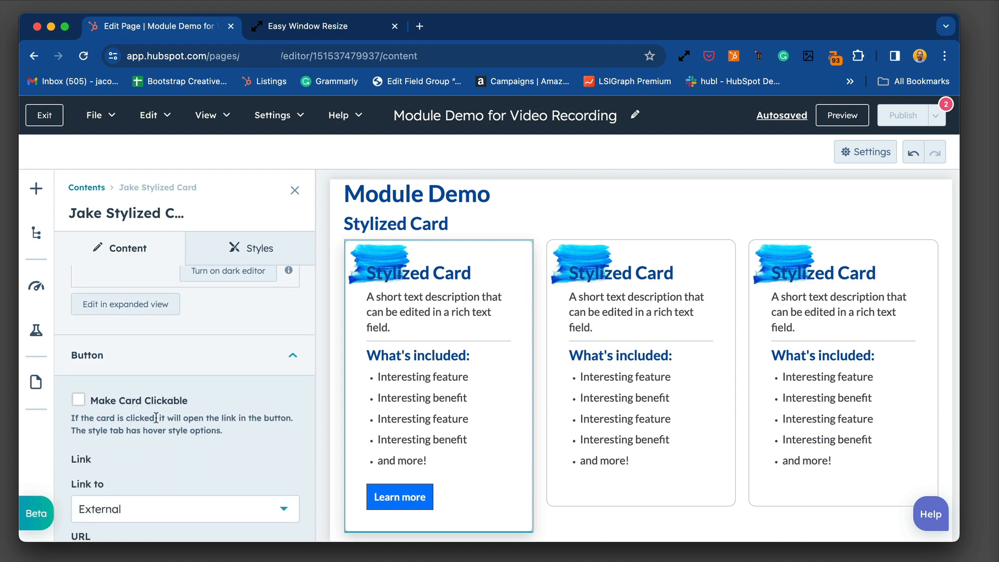
pyautogui.click(79, 403)
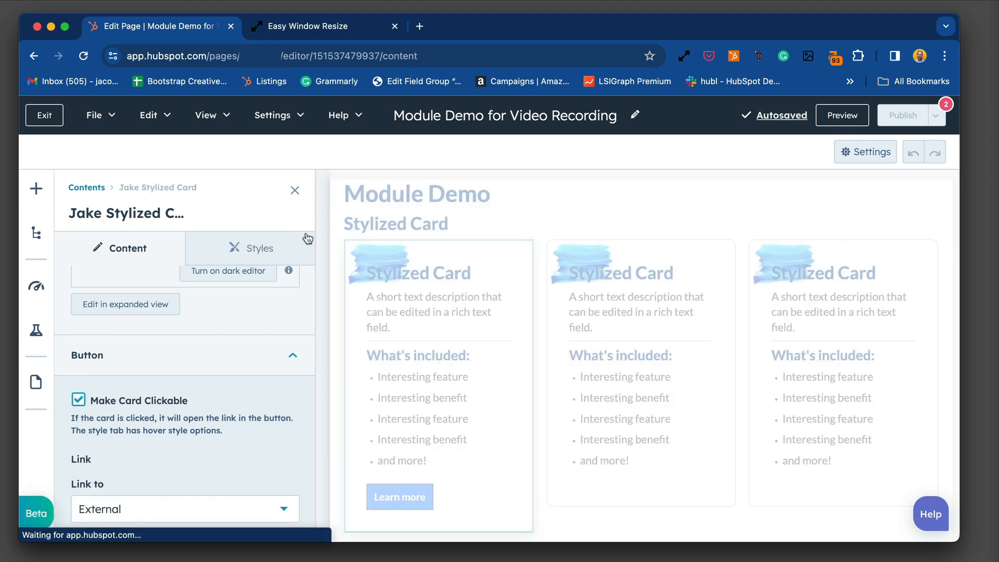
pyautogui.click(295, 190)
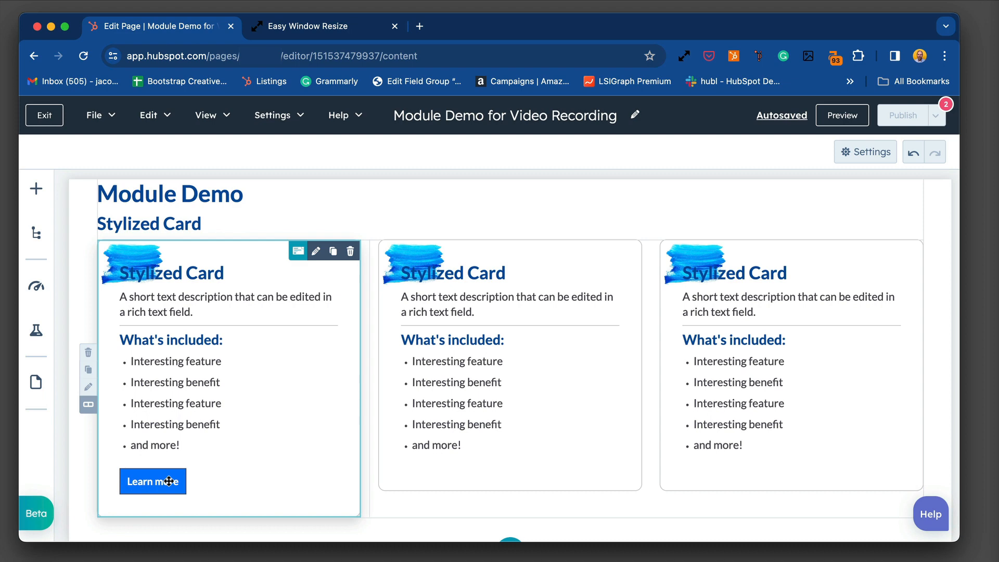
pyautogui.click(168, 480)
pyautogui.press('super+a')
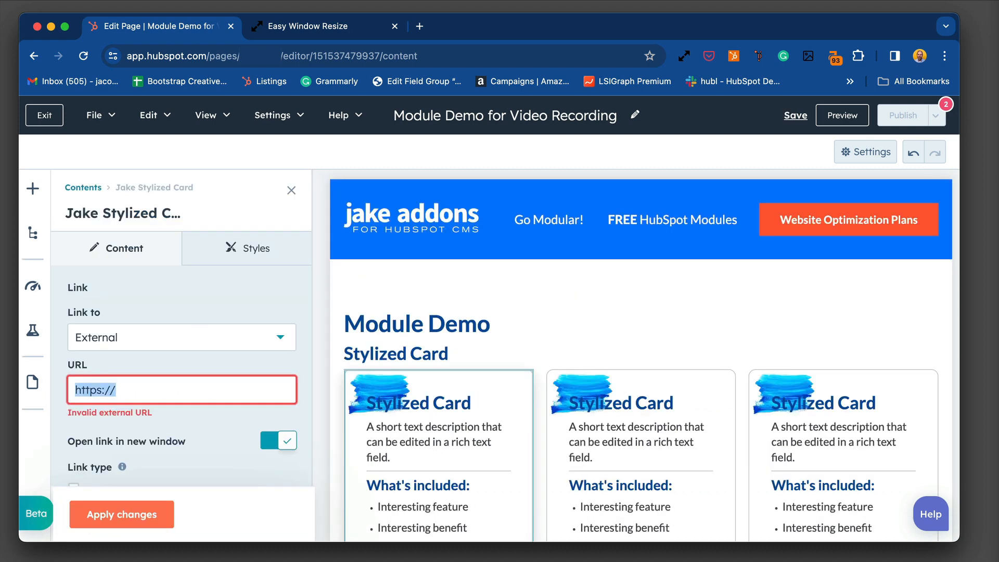
pyautogui.write('https://')
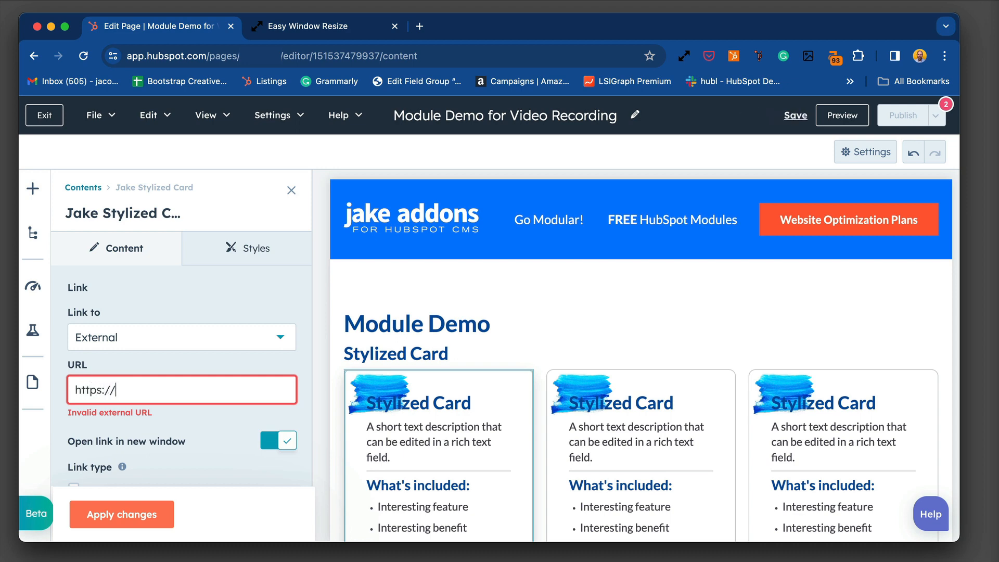
pyautogui.write('google.com')
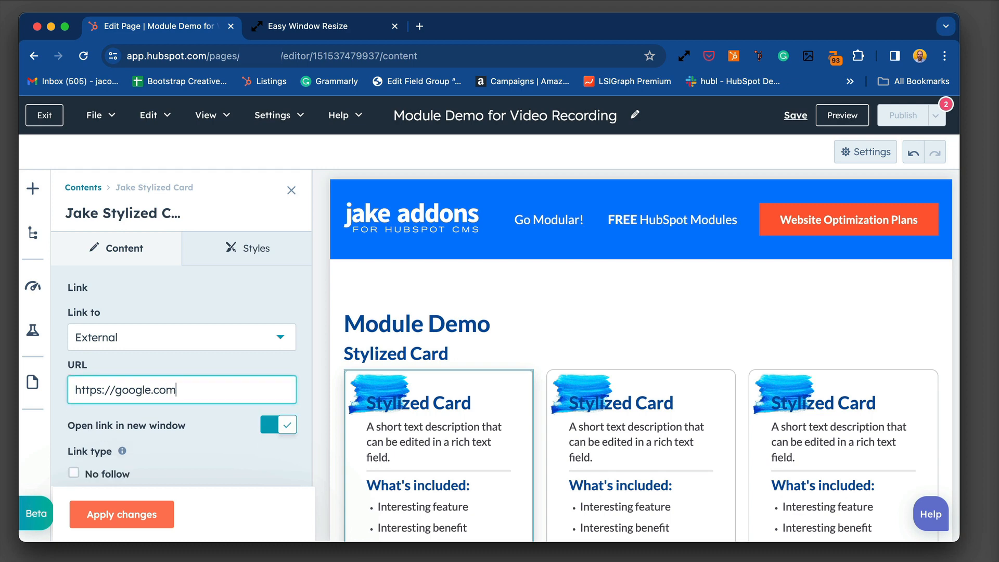
pyautogui.click(204, 420)
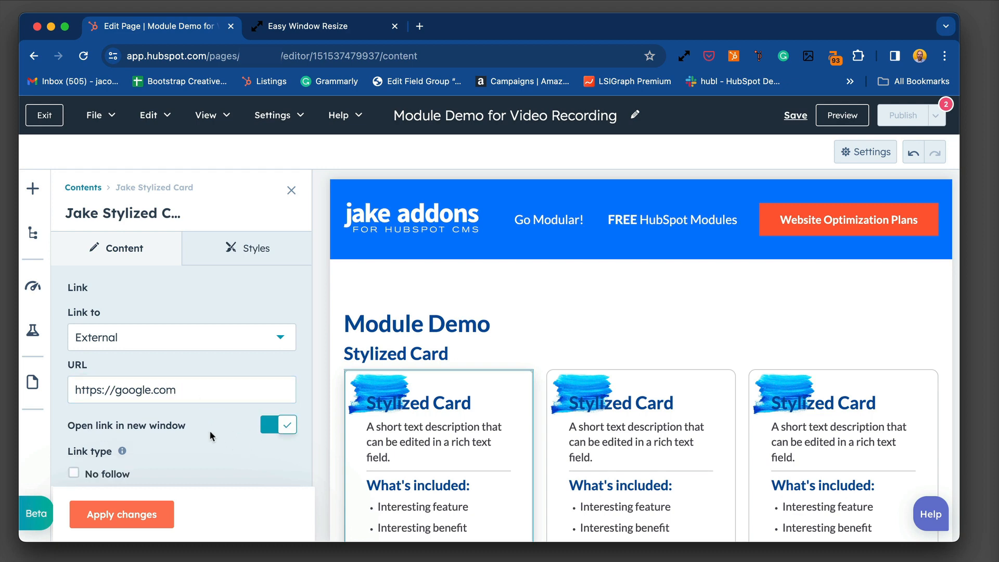
pyautogui.click(279, 430)
pyautogui.click(280, 432)
pyautogui.click(173, 514)
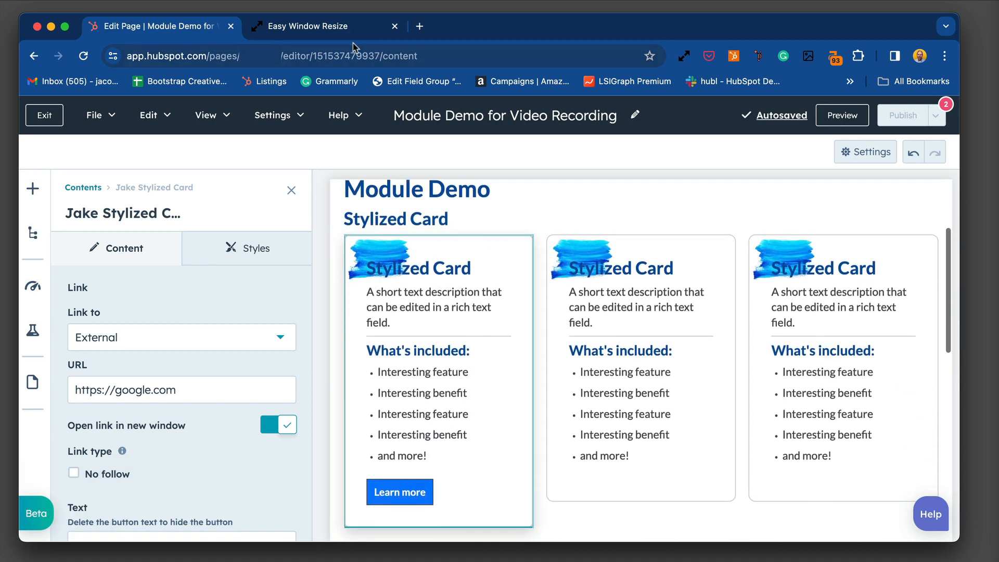
# Preview the page in a new browser tab and test the first card's link from its description area.
pyautogui.click(839, 115)
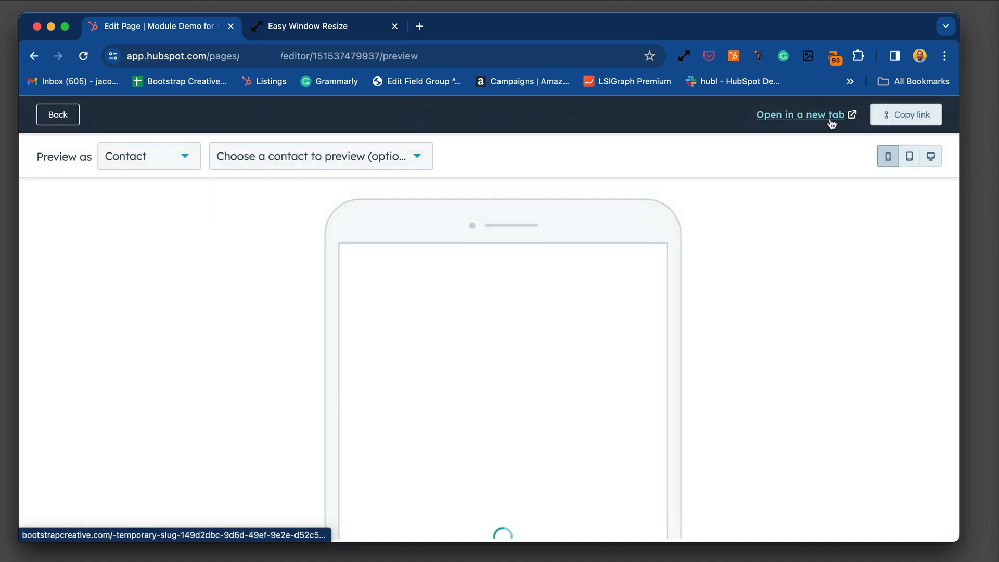
pyautogui.click(822, 117)
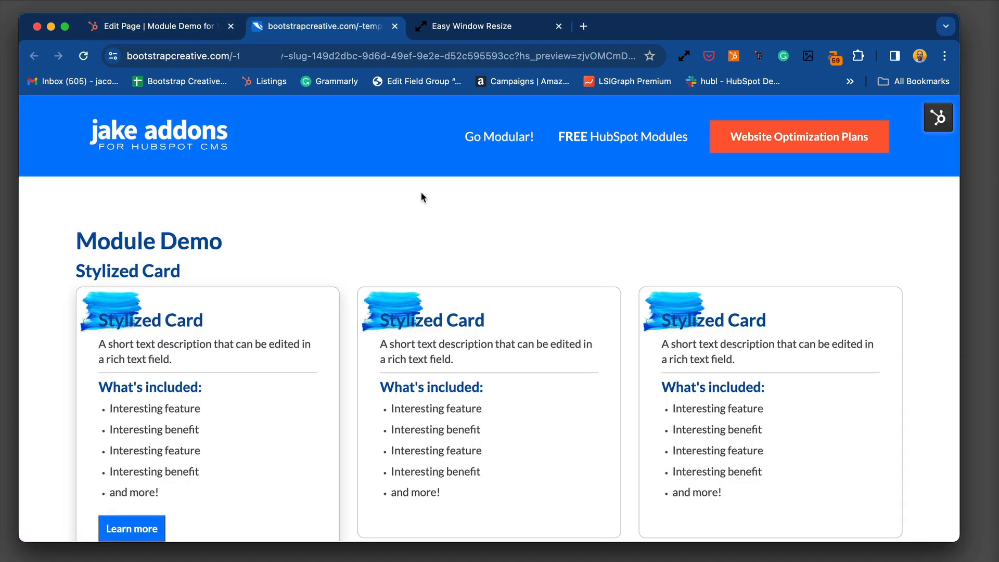
pyautogui.scroll(-2, 396, 224)
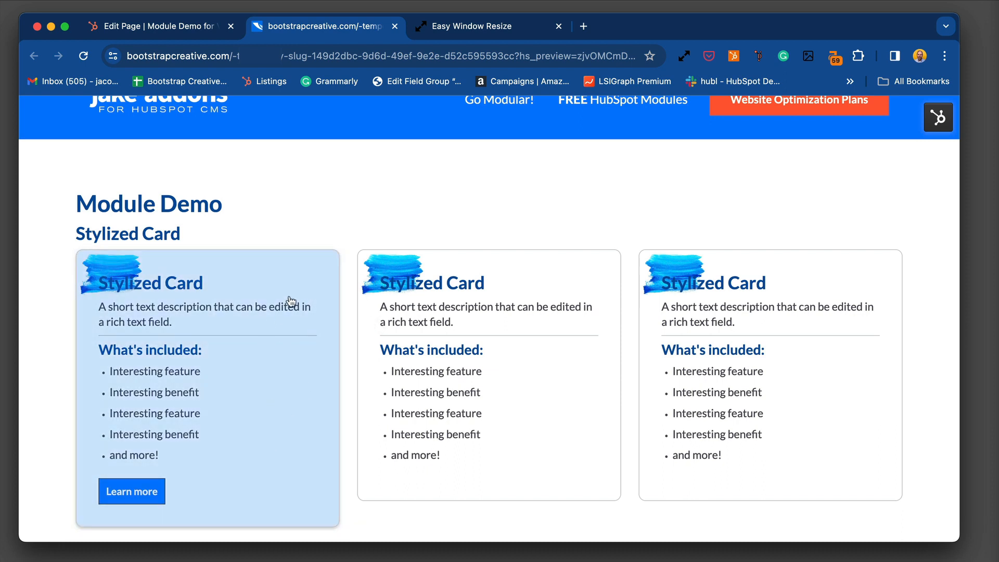
pyautogui.click(265, 321)
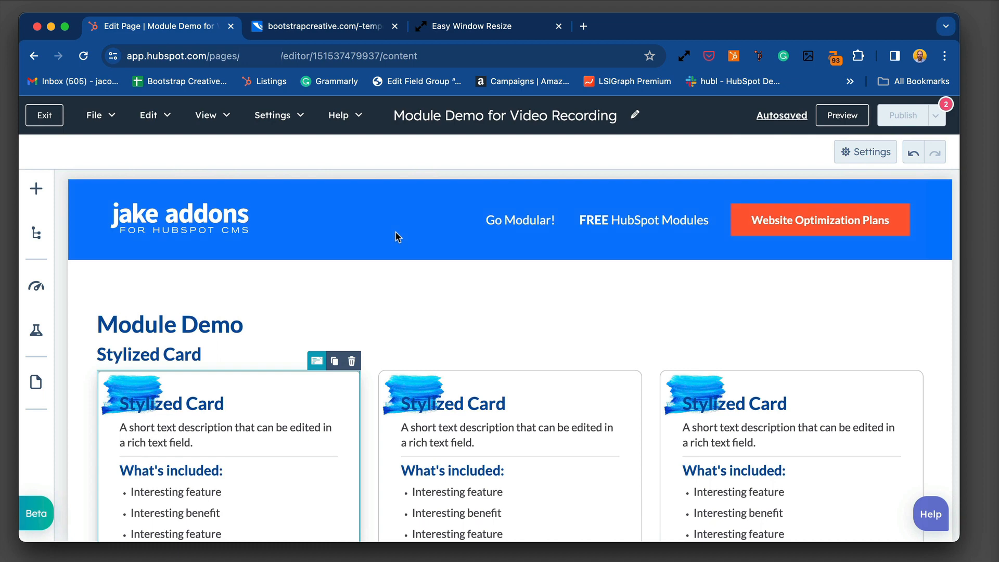
pyautogui.scroll(-2, 515, 357)
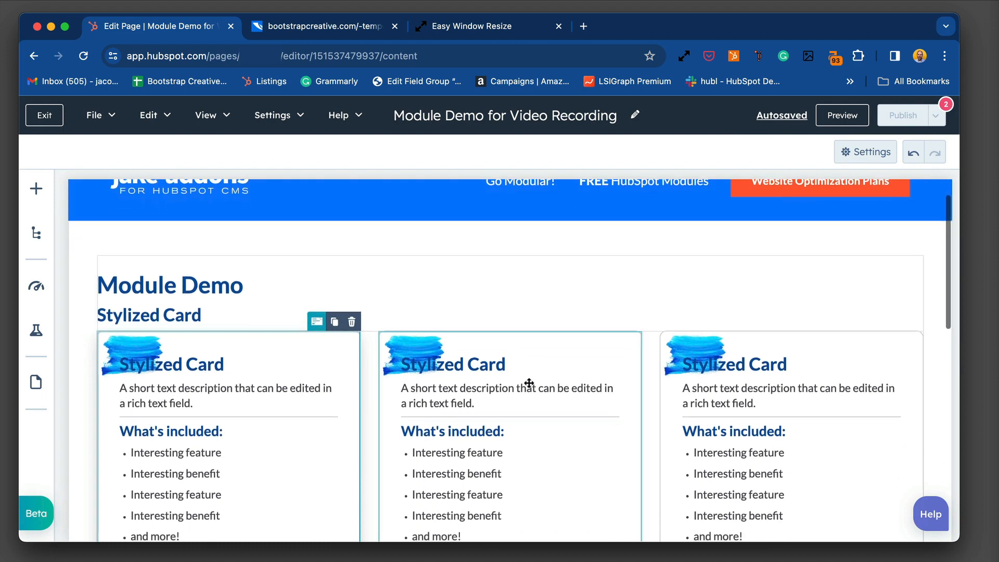
pyautogui.scroll(-1, 529, 382)
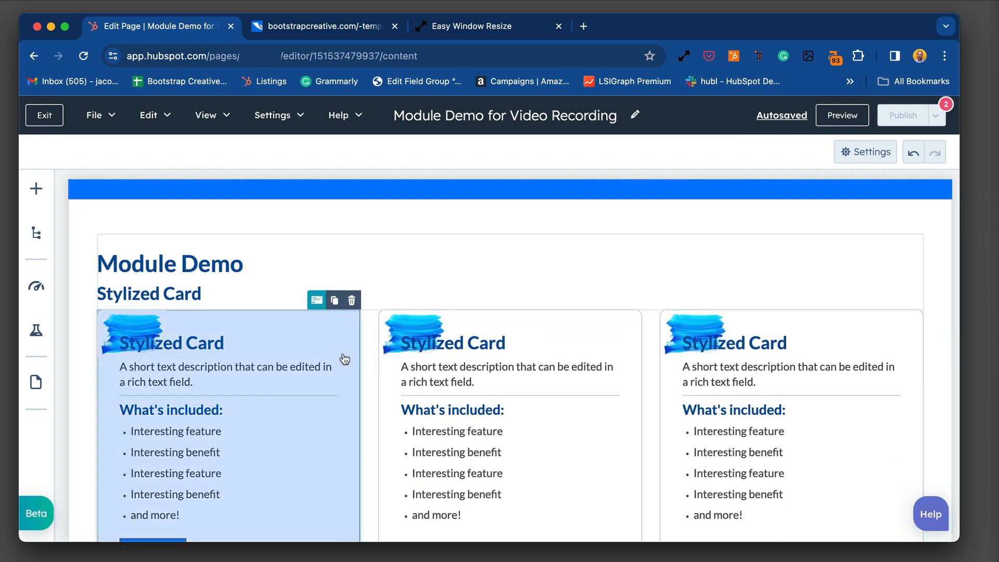
pyautogui.scroll(-1, 337, 351)
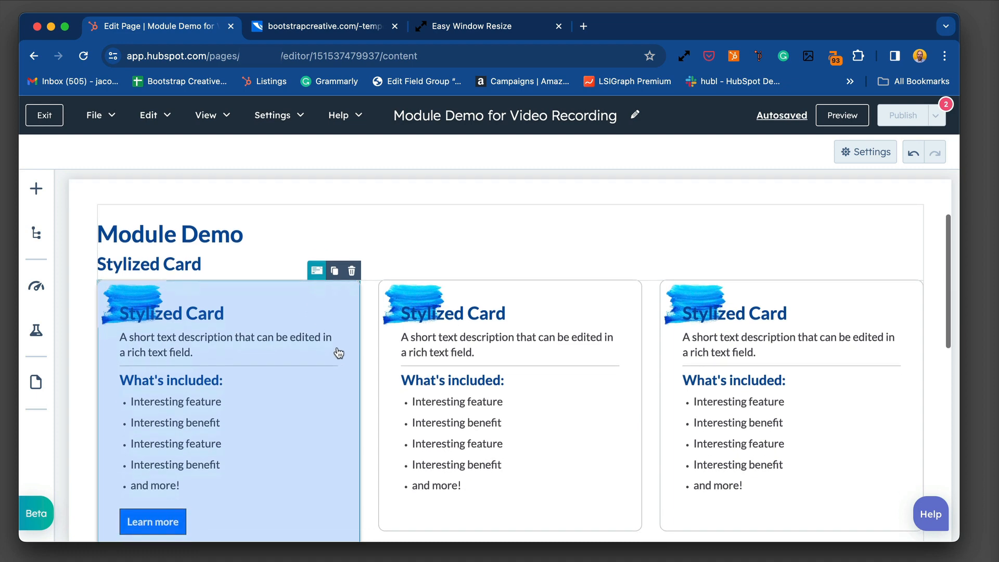
pyautogui.scroll(-2, 339, 353)
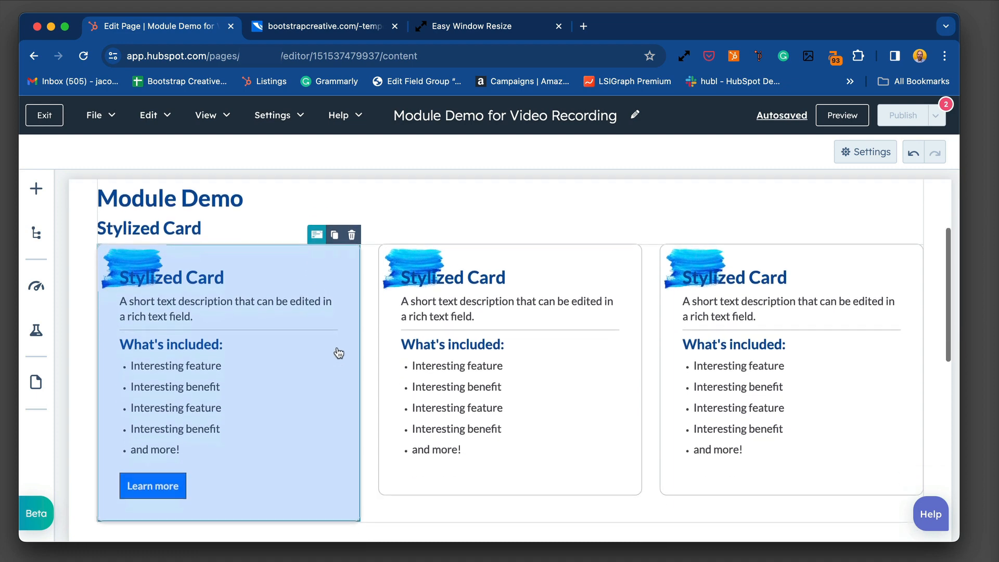